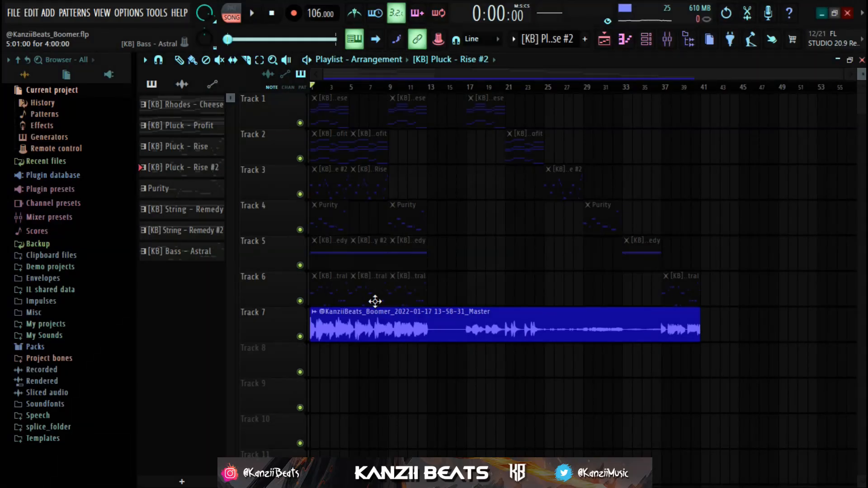
Play back the arrangement and bring up the channel rack to view the instruments used.
key("space")
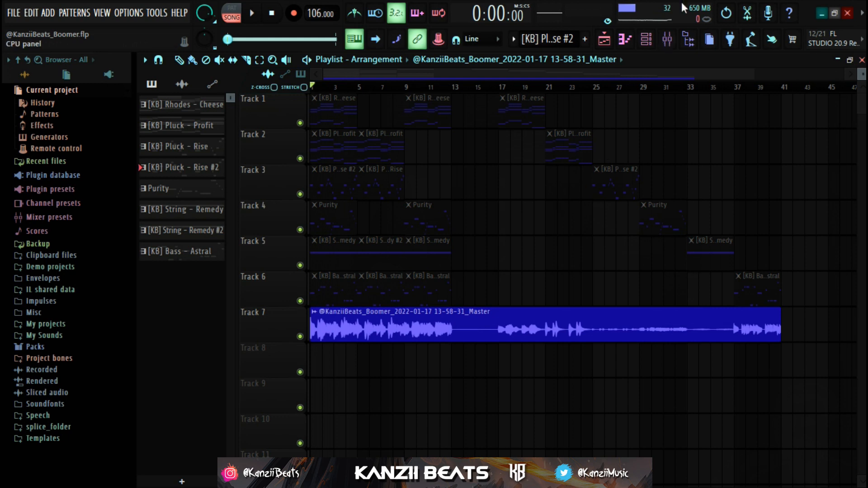
left_click(656, 39)
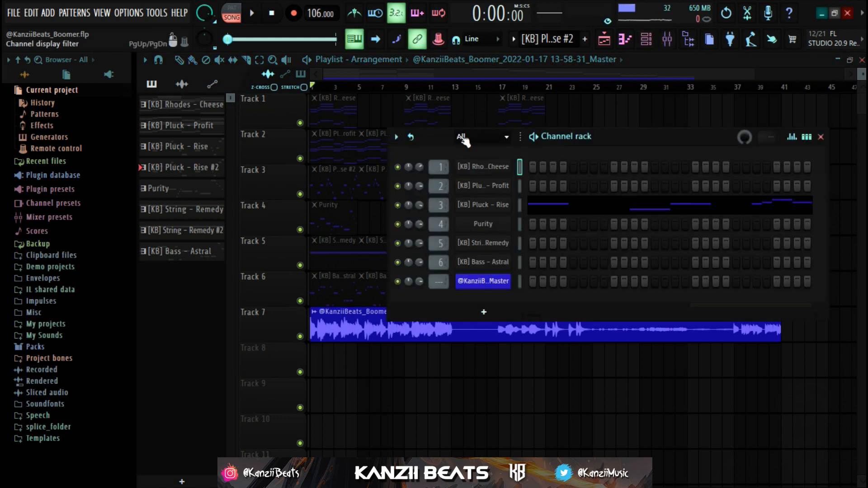
key("F6")
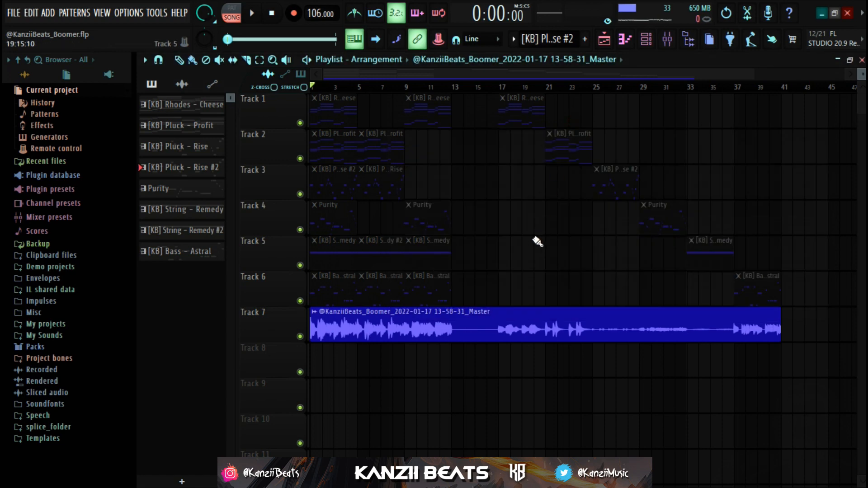
key("F6")
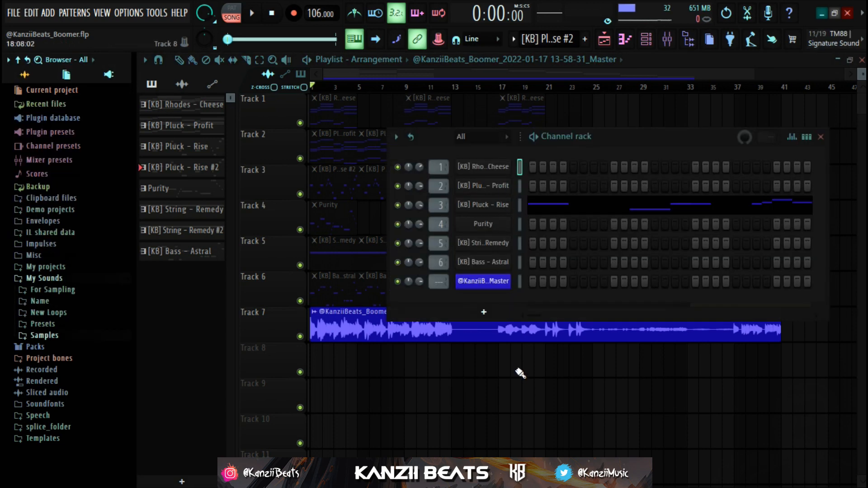
Look through the Oneshot Kit sample folder, including its Plucks & Mallets and Strings subfolders.
left_click(58, 338)
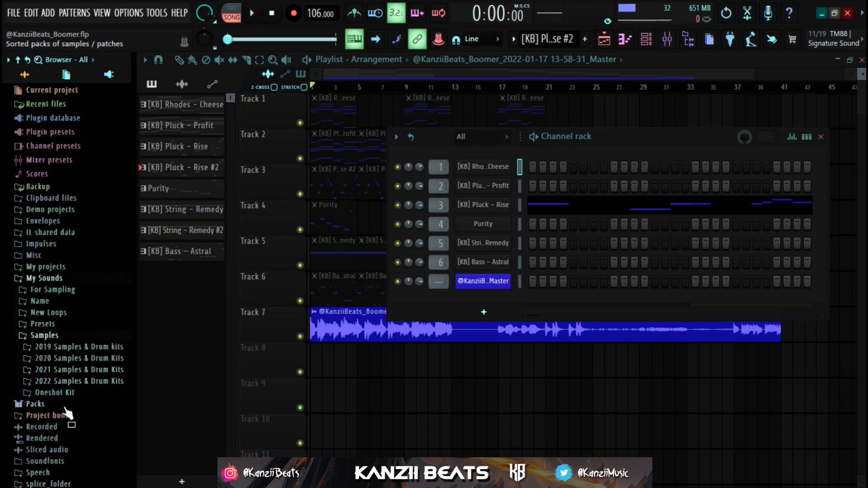
left_click(63, 388)
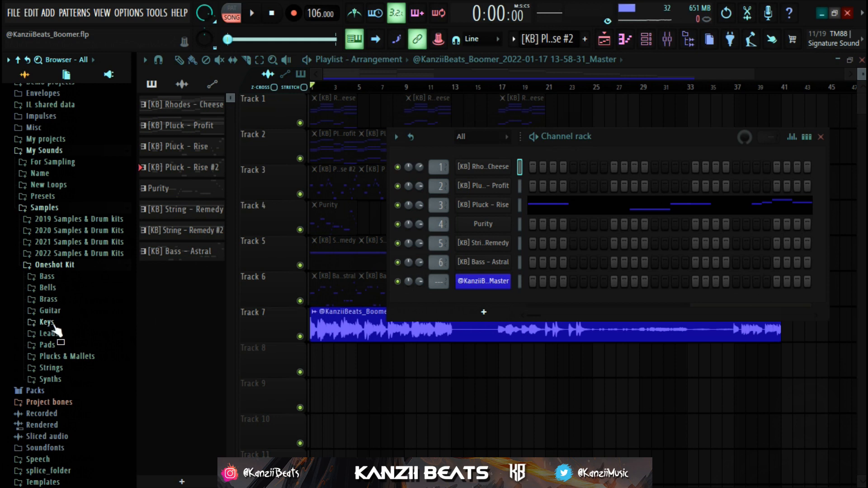
left_click(55, 357)
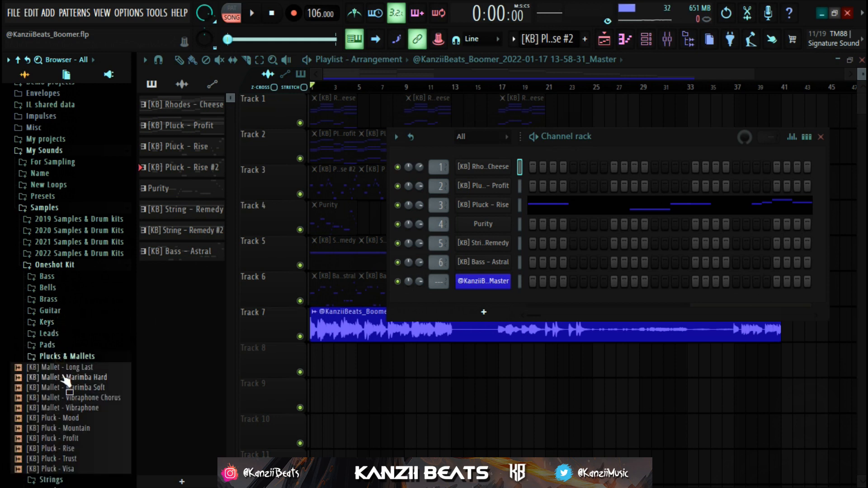
left_click(53, 358)
left_click(52, 369)
left_click(52, 368)
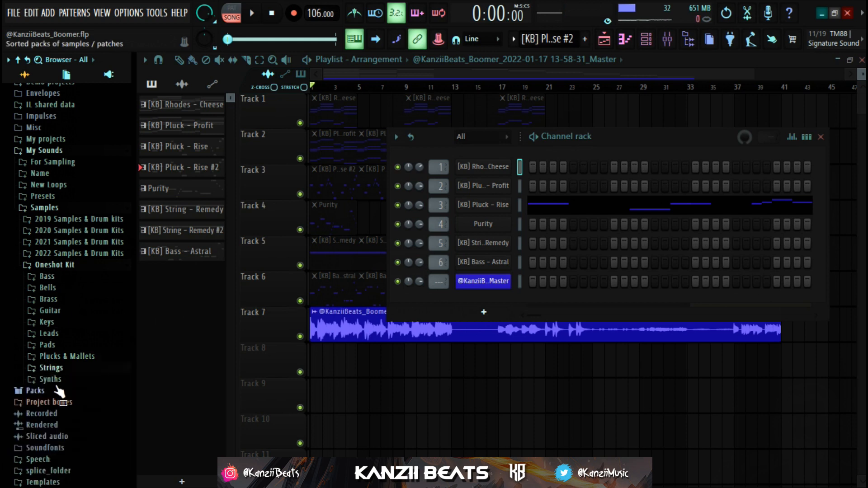
left_click(63, 265)
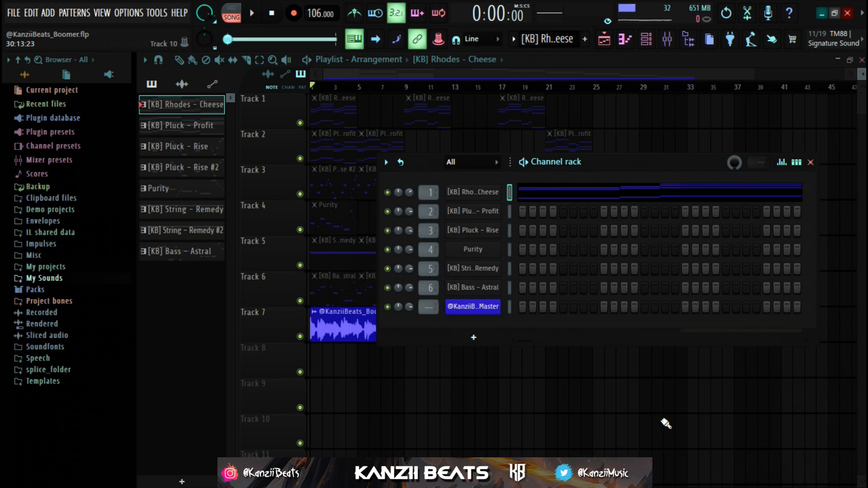
Open the [KB] Rhodes - Cheese channel's sampler settings and the piano roll holding its chord notes.
key("F6")
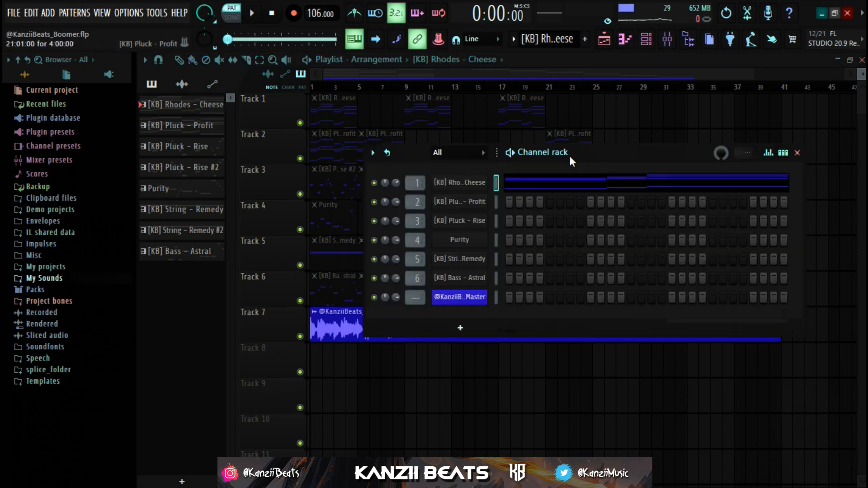
left_click(447, 182)
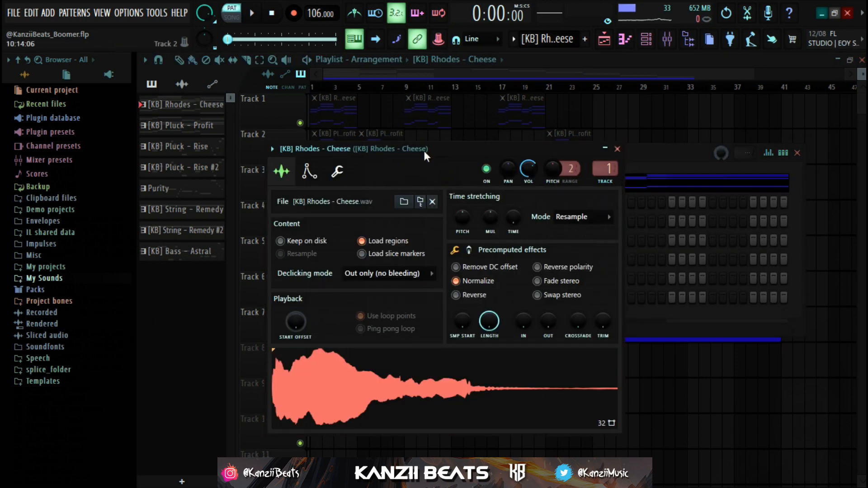
left_click_drag(425, 151, 438, 143)
left_click(655, 192)
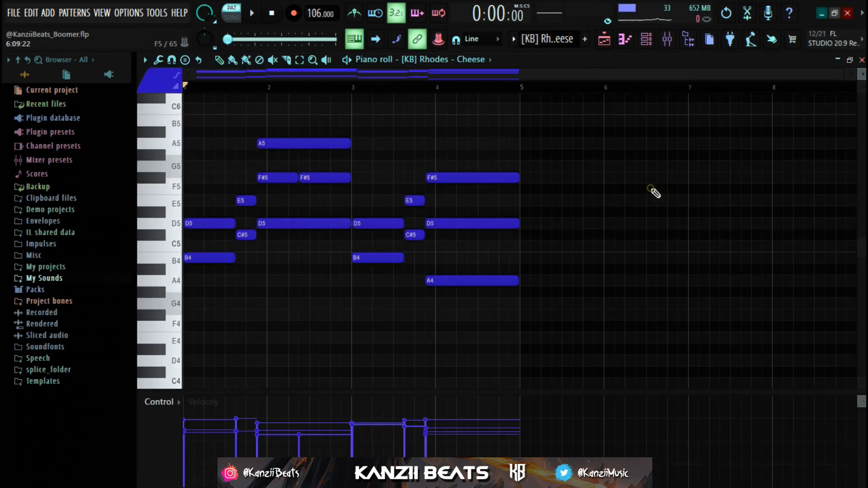
Play the Rhodes - Cheese pattern and examine its upper chord notes and bass notes in the piano roll.
key("space")
scroll(346, 187, "up", 3)
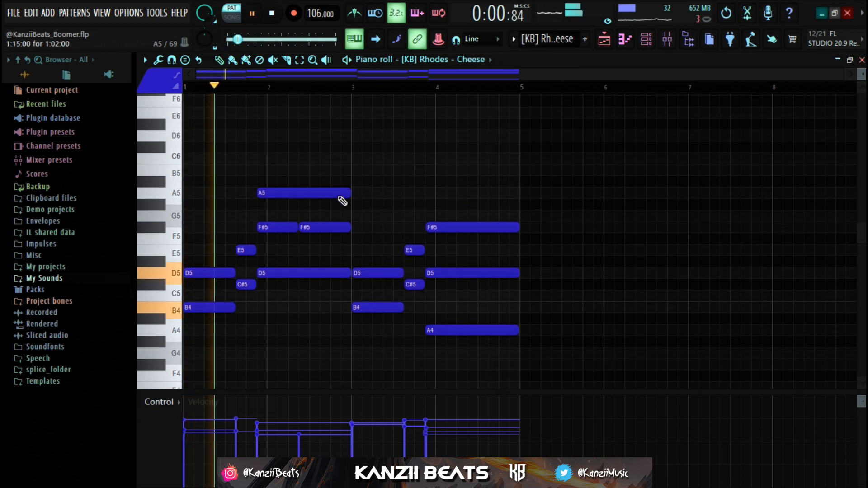
scroll(342, 201, "down", 3)
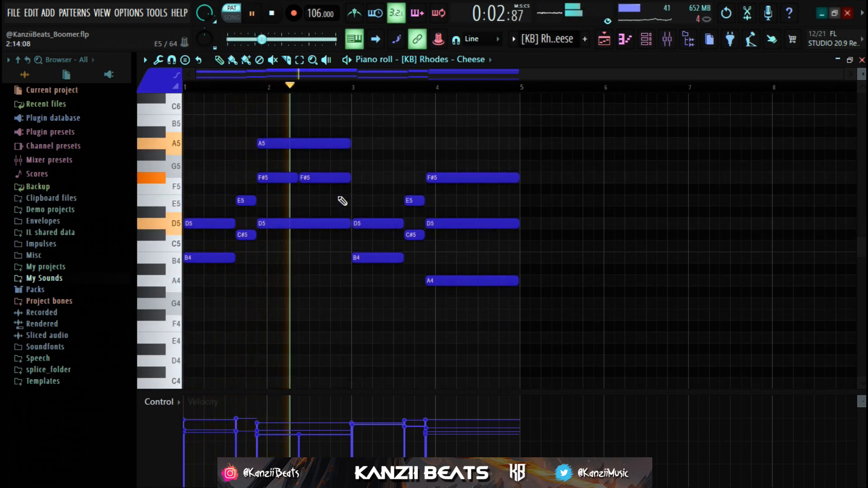
scroll(342, 201, "down", 9)
scroll(343, 201, "down", 2)
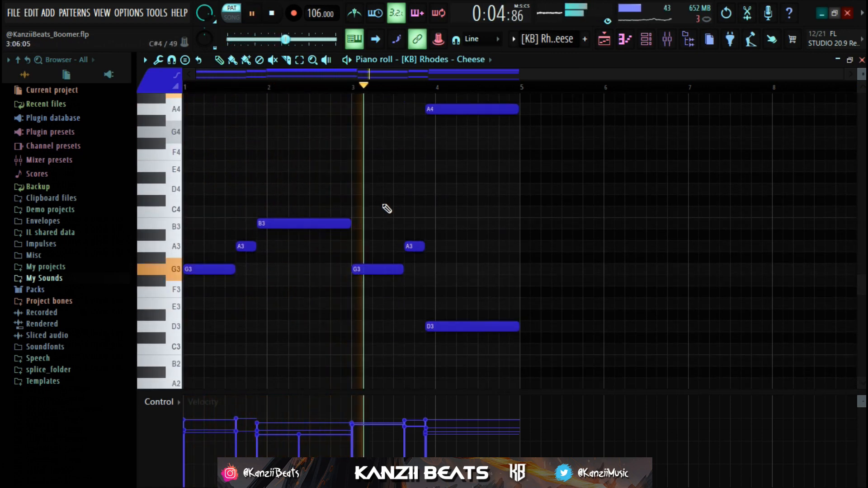
scroll(424, 203, "up", 5)
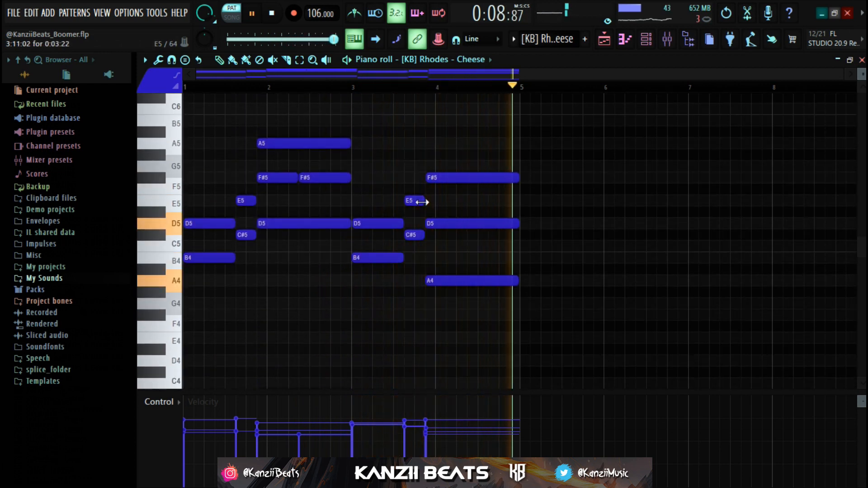
key("space")
scroll(432, 258, "up", 3)
scroll(431, 253, "down", 2)
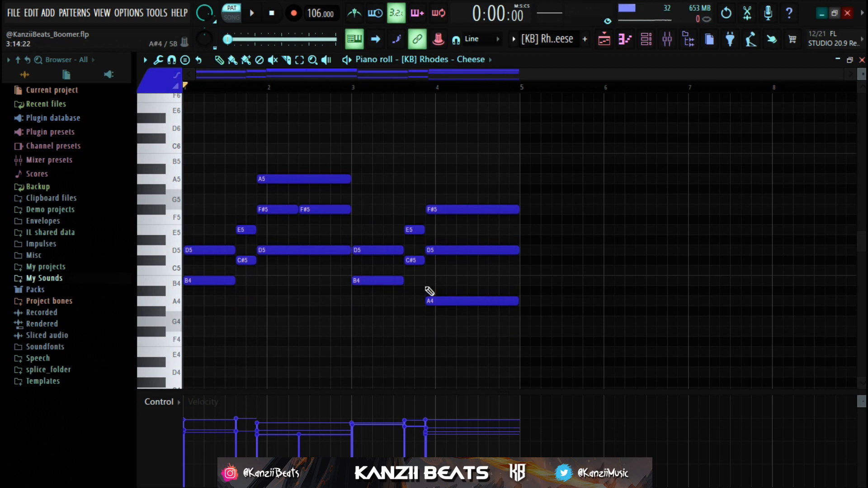
scroll(428, 289, "up", 1)
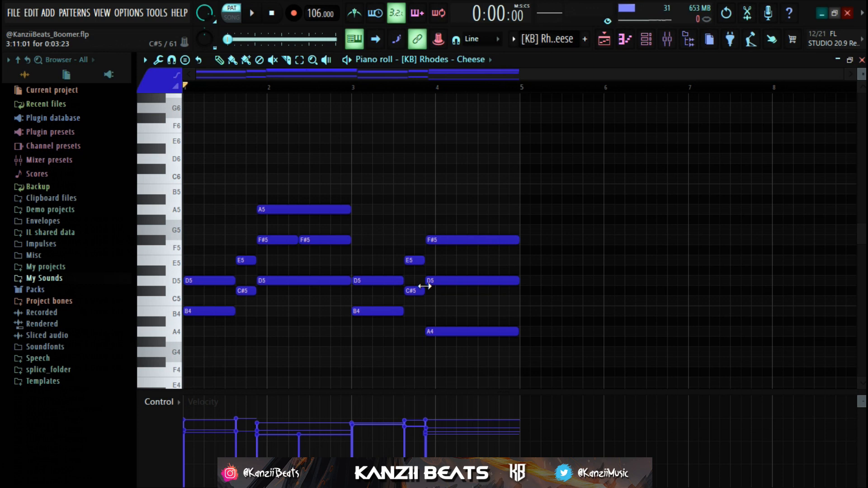
scroll(425, 286, "down", 1)
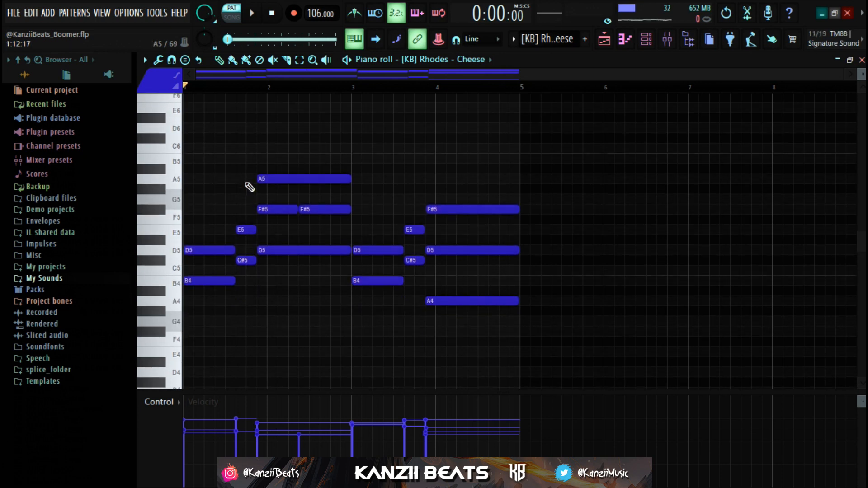
Check the root note and scale selected for the piano roll's scale highlighting.
left_click(145, 61)
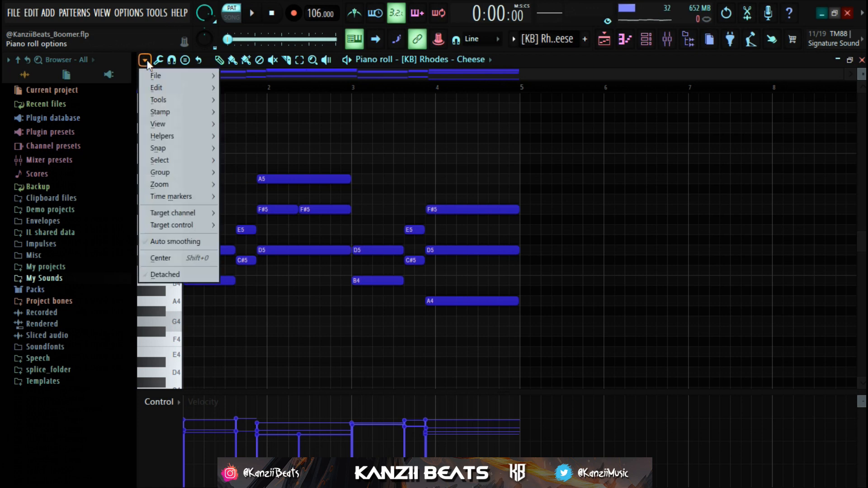
mouse_move(168, 138)
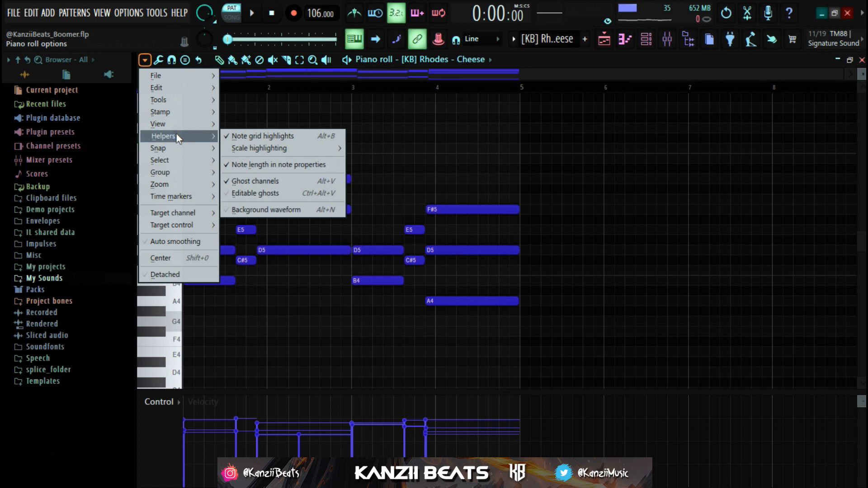
mouse_move(284, 151)
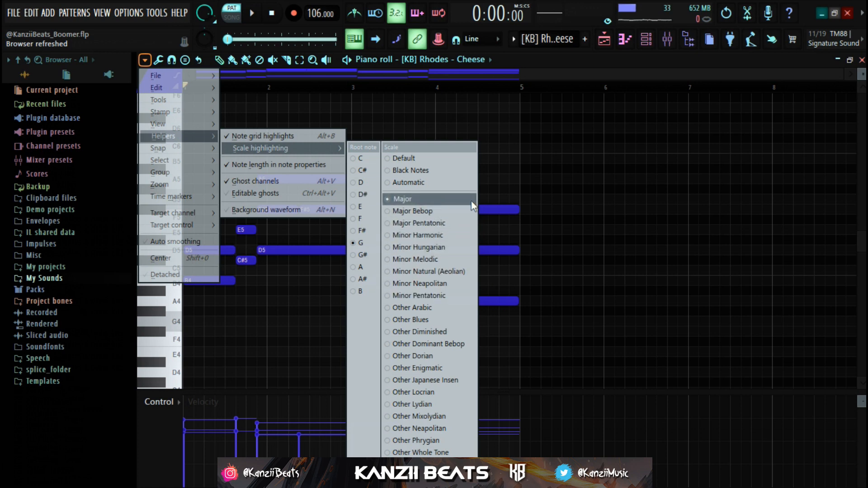
left_click(509, 190)
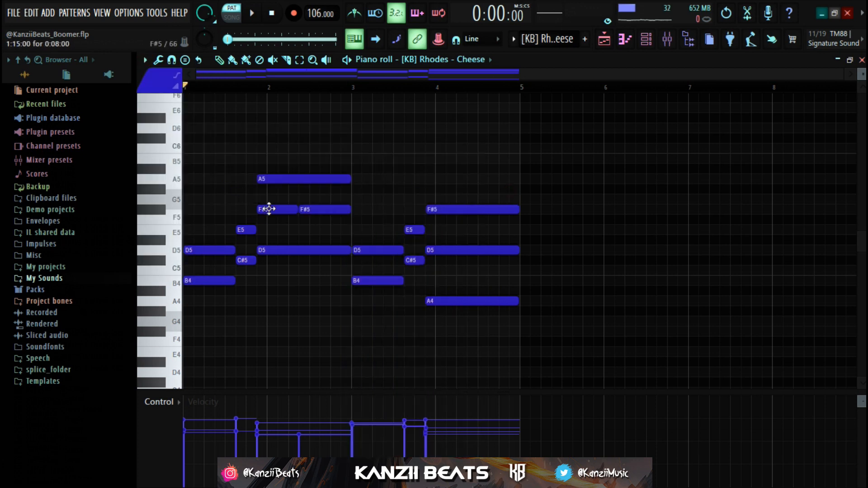
In an empty Rhodes - Cheese piano roll, draw consecutive G4, short A4 and B4 notes, extending the B4 to the start of bar 3.
key("F4")
scroll(239, 235, "down", 1)
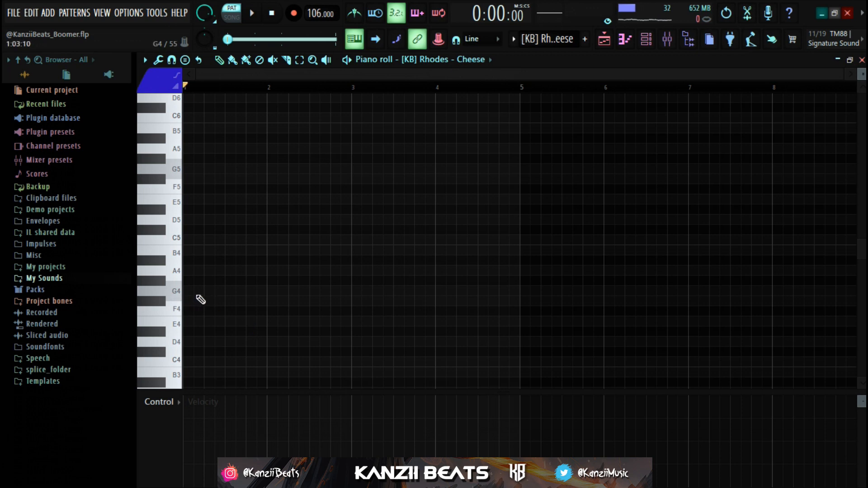
left_click(186, 291)
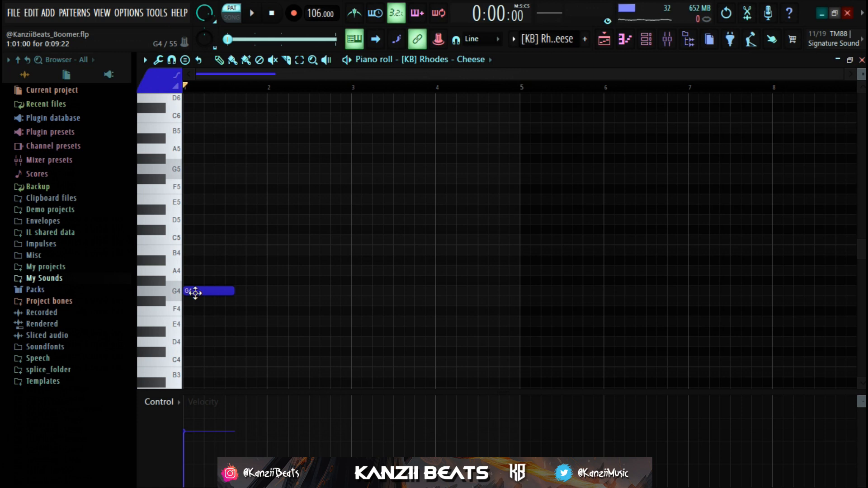
left_click(237, 270)
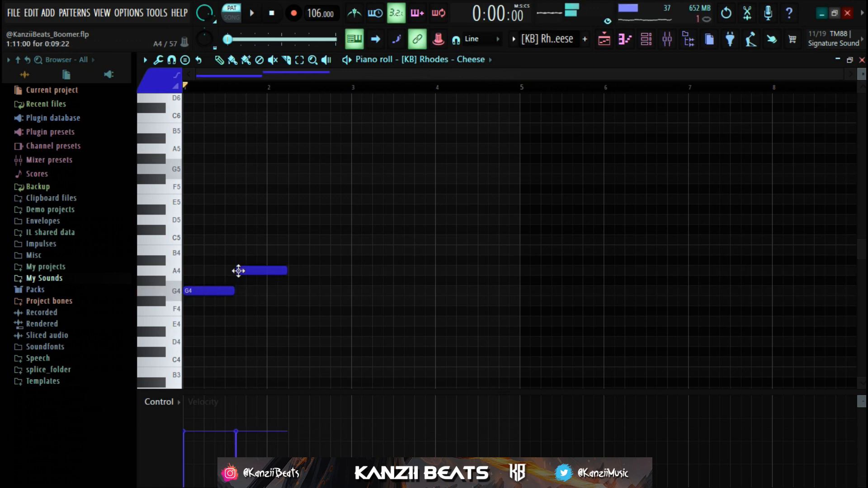
left_click_drag(281, 272, 256, 281)
scroll(261, 285, "down", 2)
left_click(266, 219)
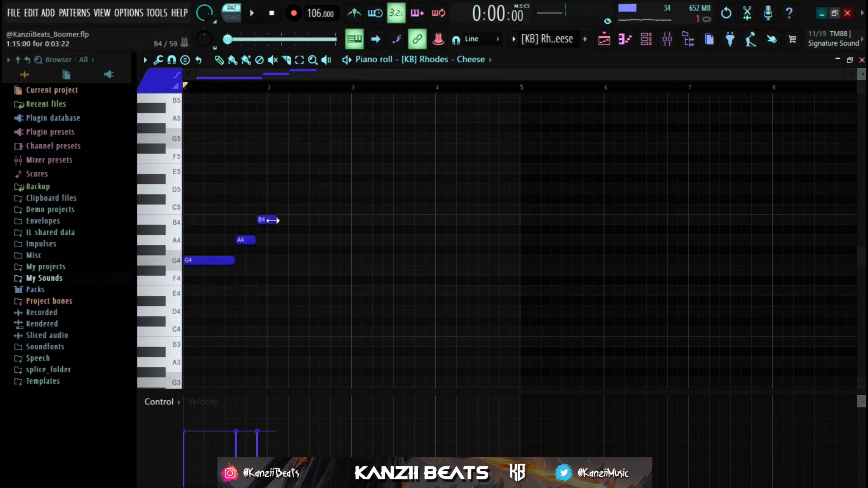
left_click_drag(278, 219, 350, 217)
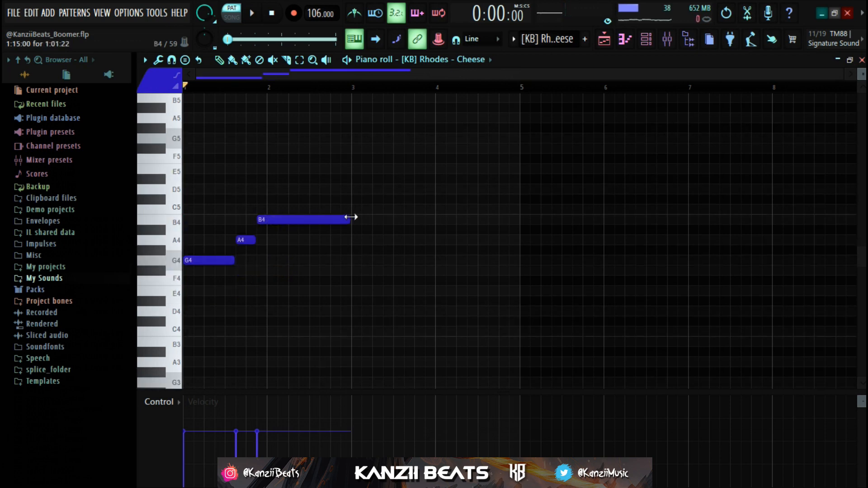
Play back the three-note G4, A4, B4 phrase, then stop playback.
key("space")
scroll(306, 285, "up", 2)
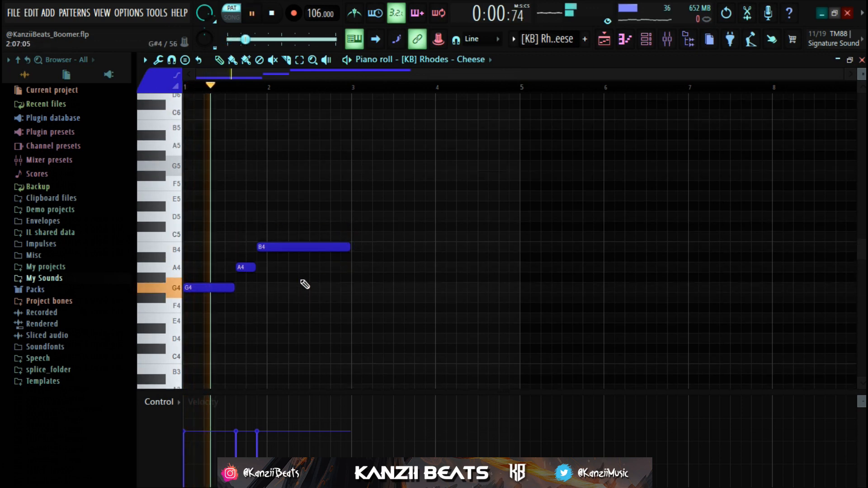
scroll(305, 285, "up", 2)
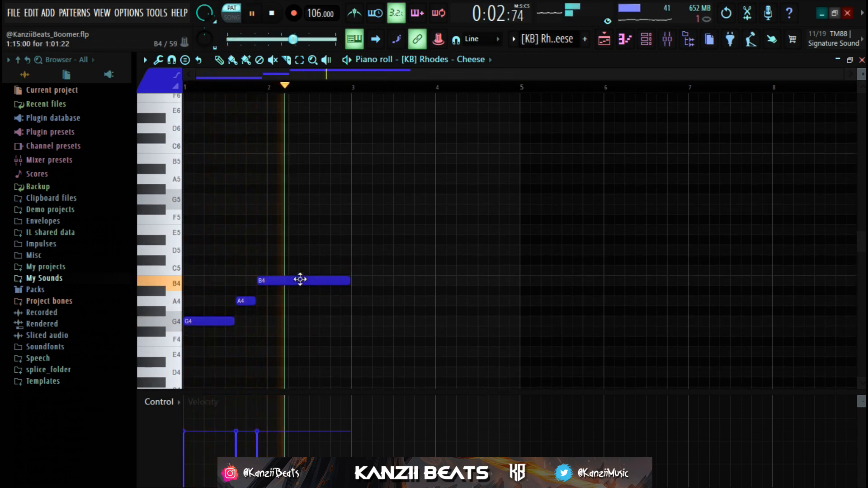
key("space")
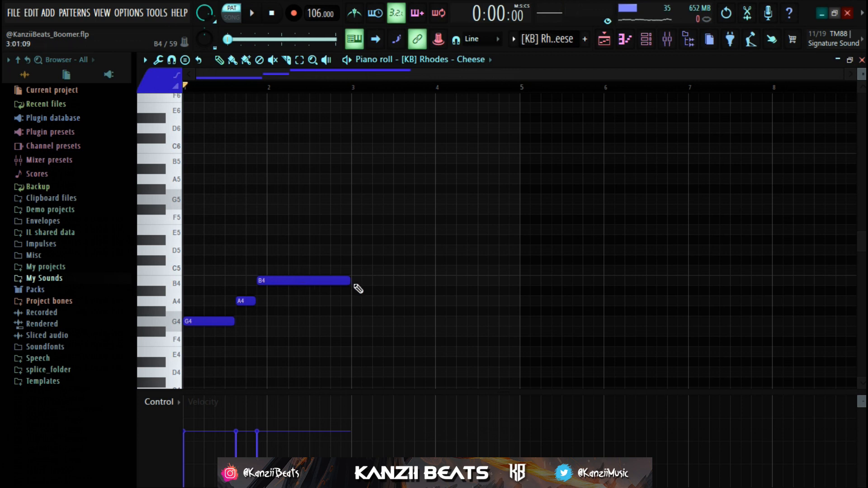
Duplicate the three-note phrase into bars 3 and 4, and lower the copied B4 note to D4.
key("ctrl+b")
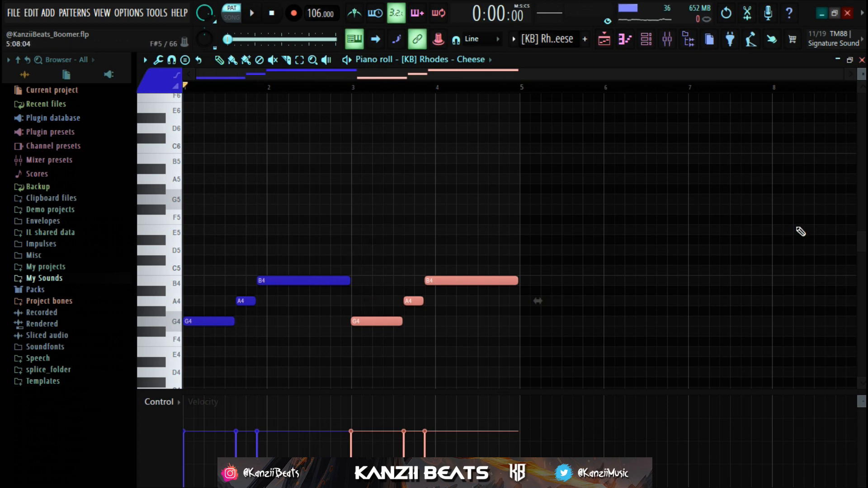
key("ctrl+d")
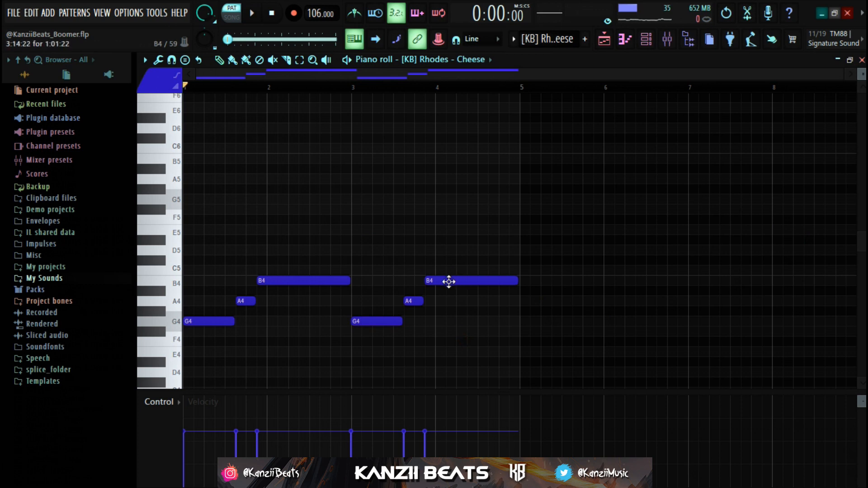
left_click_drag(449, 281, 449, 335)
left_click_drag(449, 345, 444, 378)
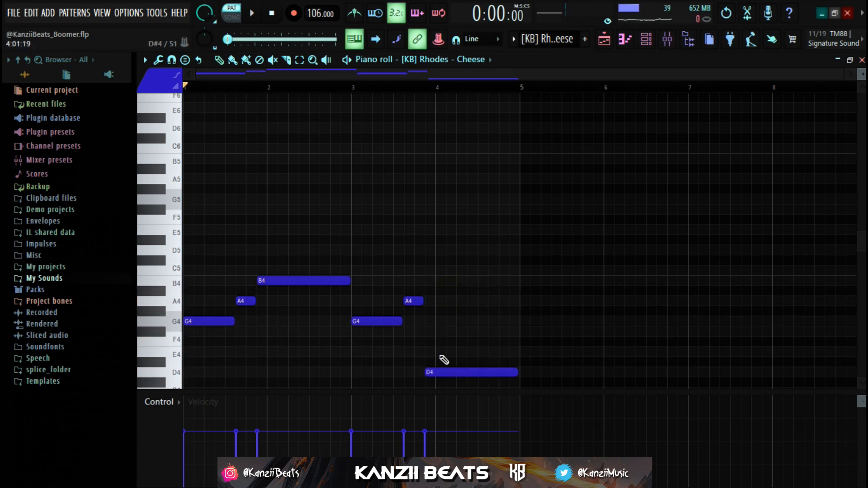
scroll(441, 332, "down", 3)
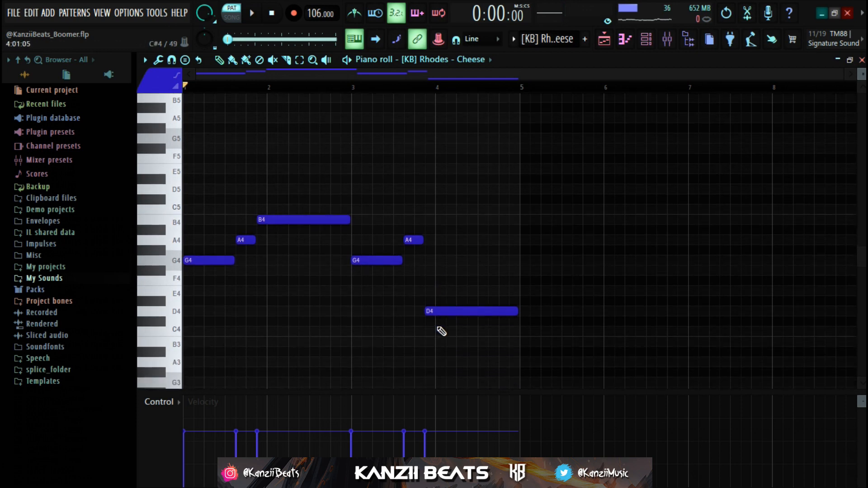
Play back the six-note root melody, then raise the velocities of all its notes slightly to one even level.
key("space")
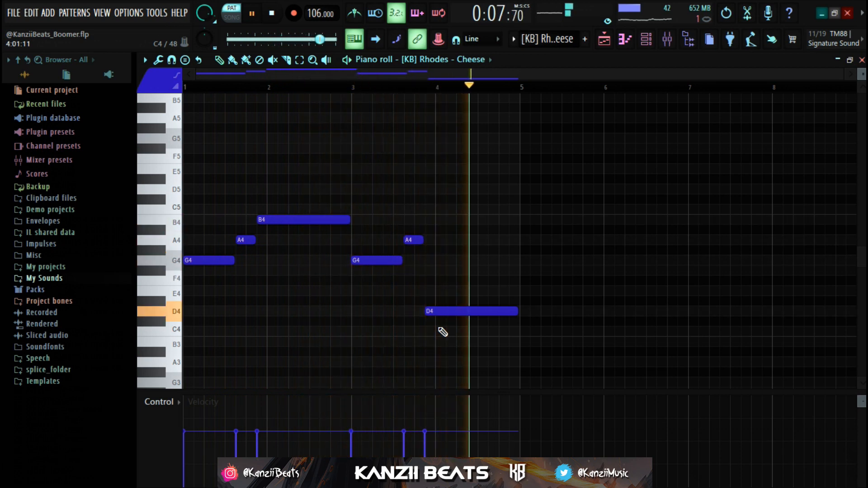
key("space")
scroll(428, 344, "up", 2)
left_click_drag(441, 416, 151, 417)
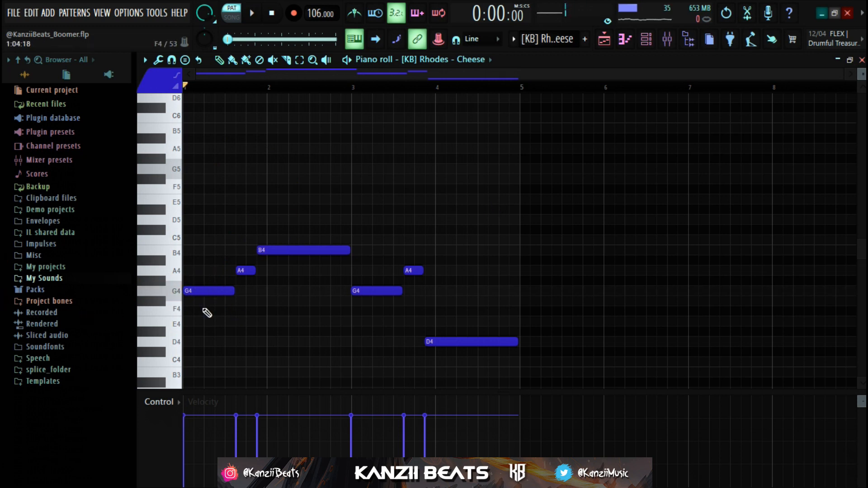
Stack B4 and D5 above the first G4, and C#5 and E5 above the short A4 in bar 1.
left_click(193, 250)
left_click(193, 220)
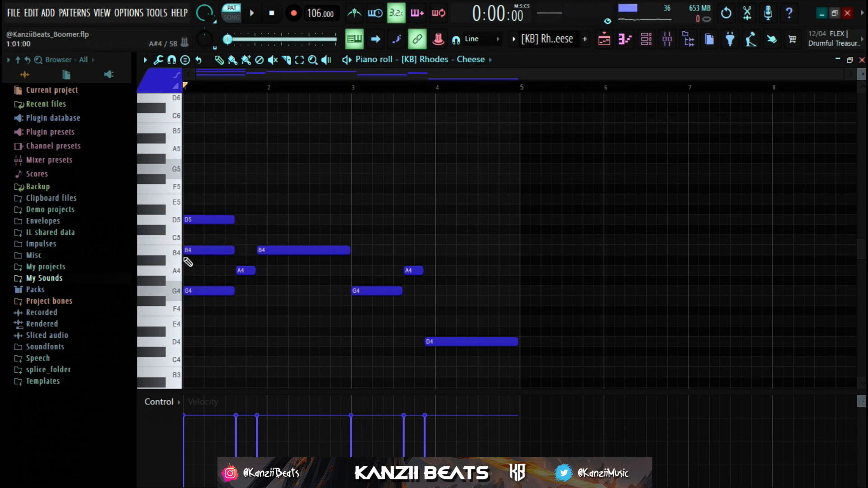
scroll(189, 261, "up", 1)
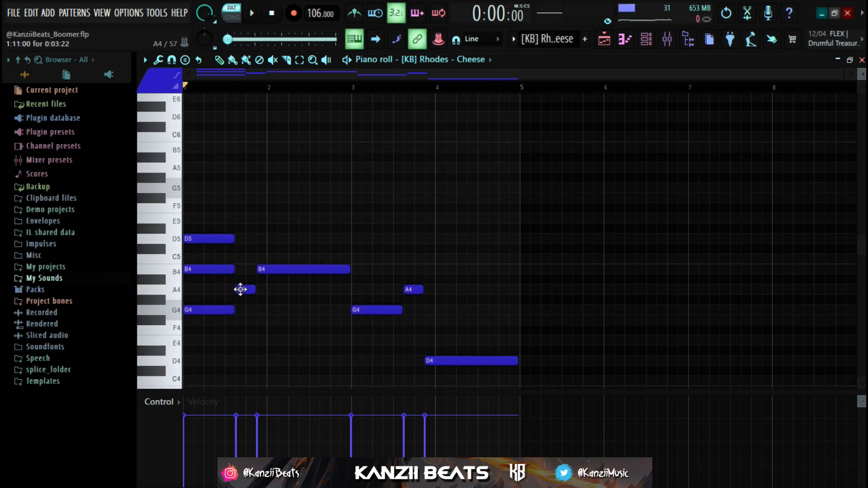
left_click(242, 259)
left_click(239, 219)
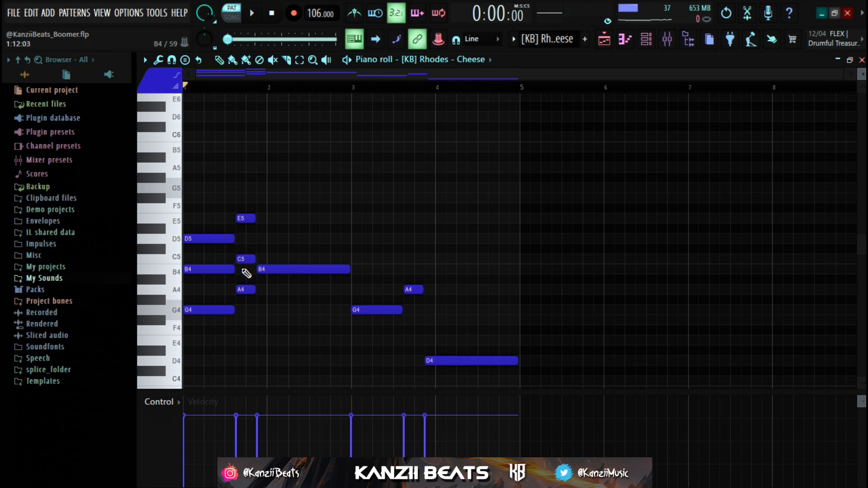
left_click_drag(243, 259, 240, 252)
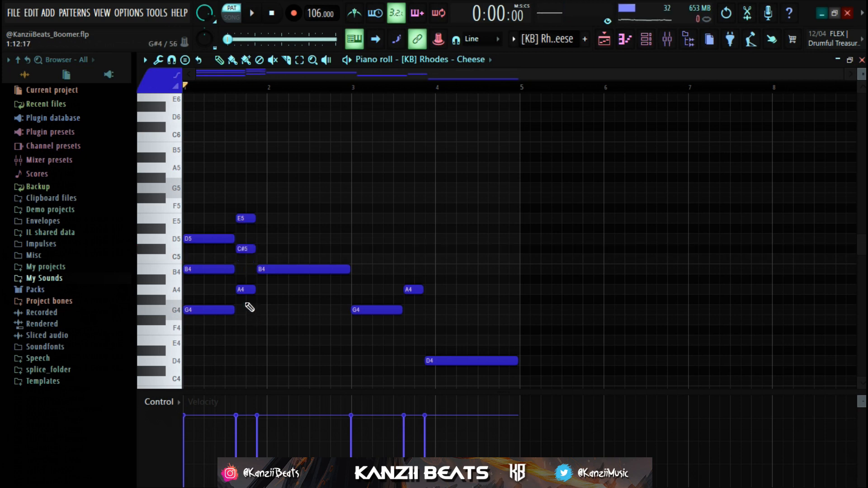
left_click_drag(245, 304, 250, 200)
left_click_drag(245, 331, 249, 213)
Stack D5 and F#5 above the long B4 root note, then play back the chords.
left_click(264, 269)
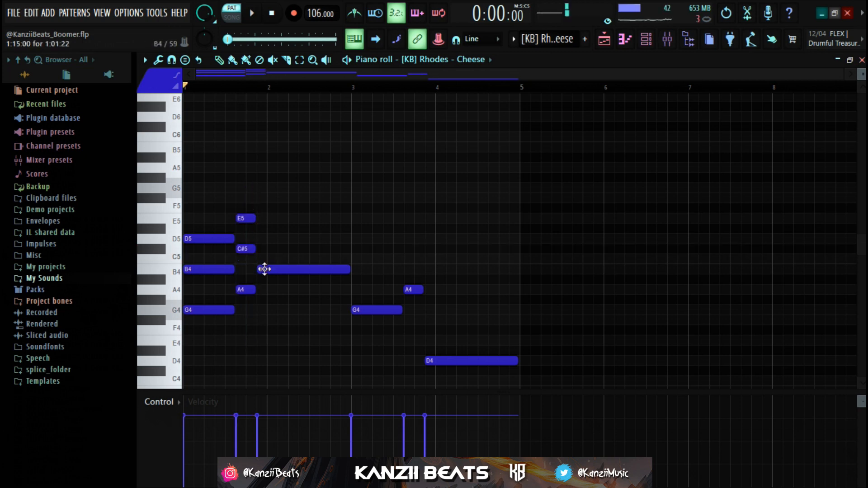
left_click(264, 239)
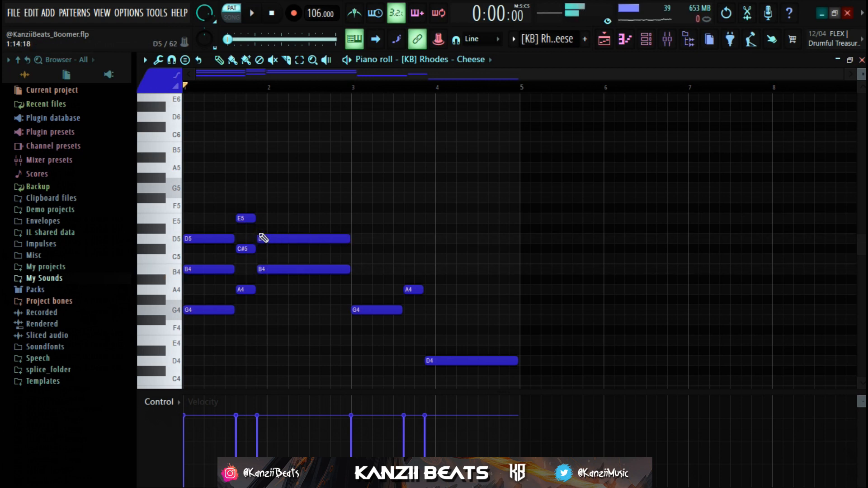
left_click_drag(253, 189, 258, 199)
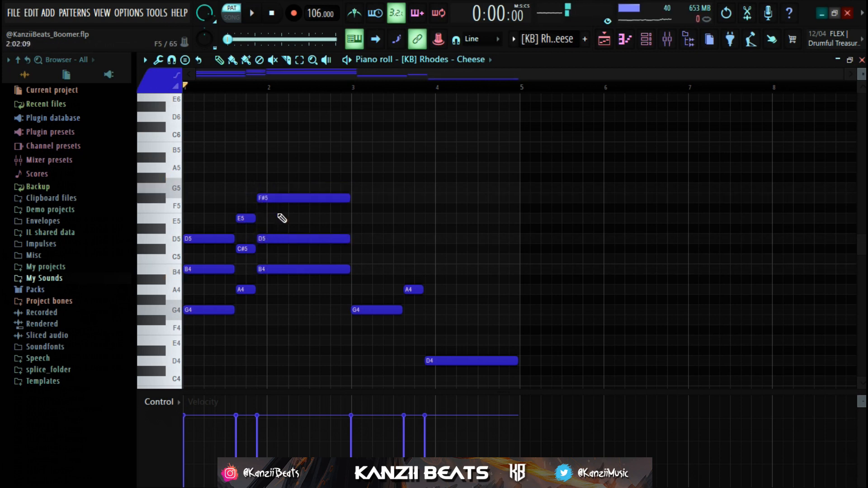
key("space")
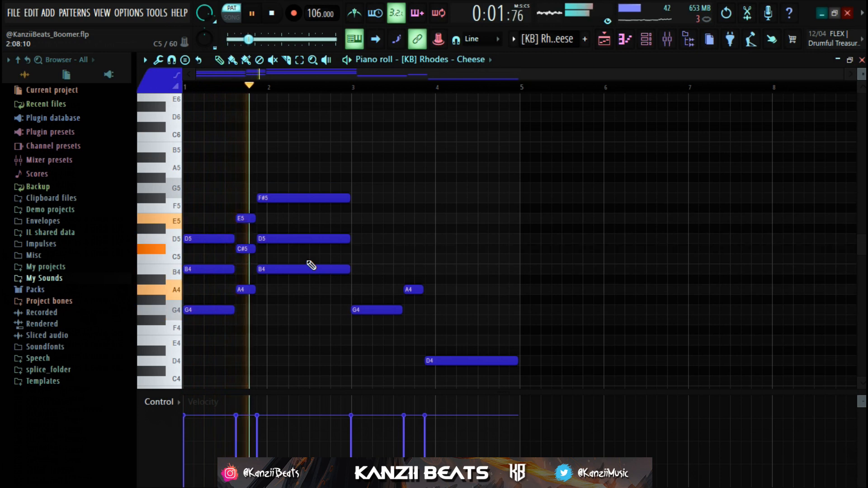
key("space")
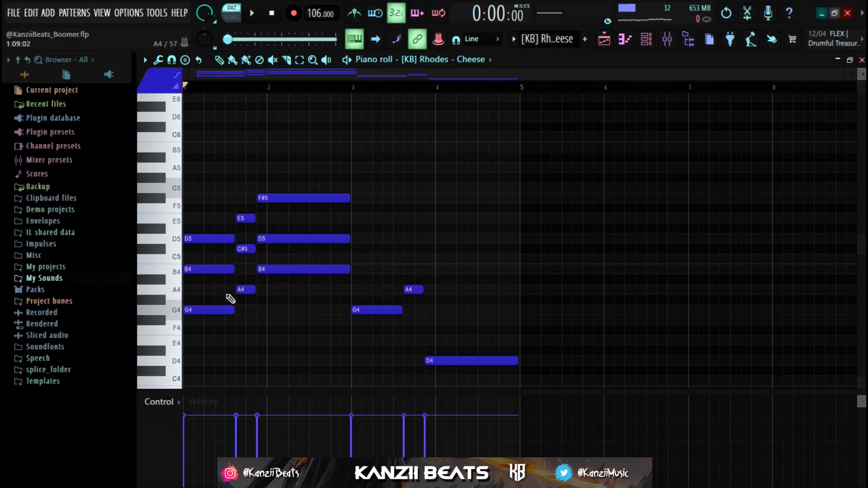
In bar 3, stack B4 and D5 above the G4 root, and C#5 and E5 above the short A4.
scroll(230, 298, "up", 1)
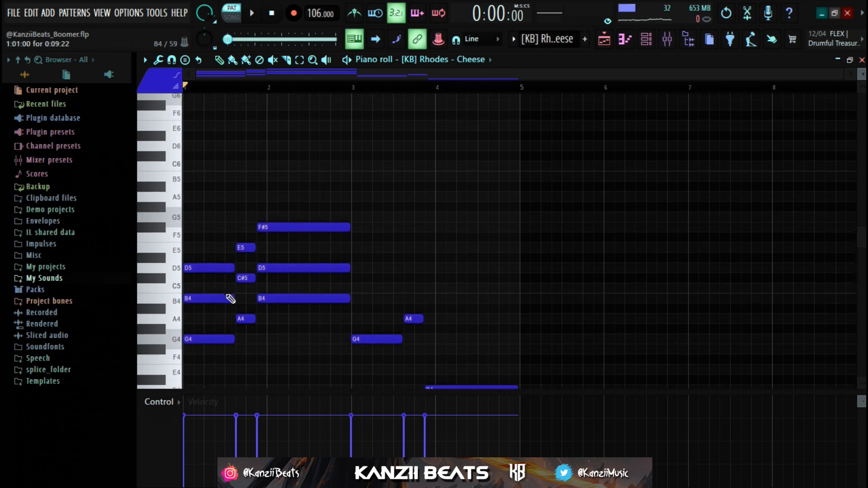
left_click(366, 341)
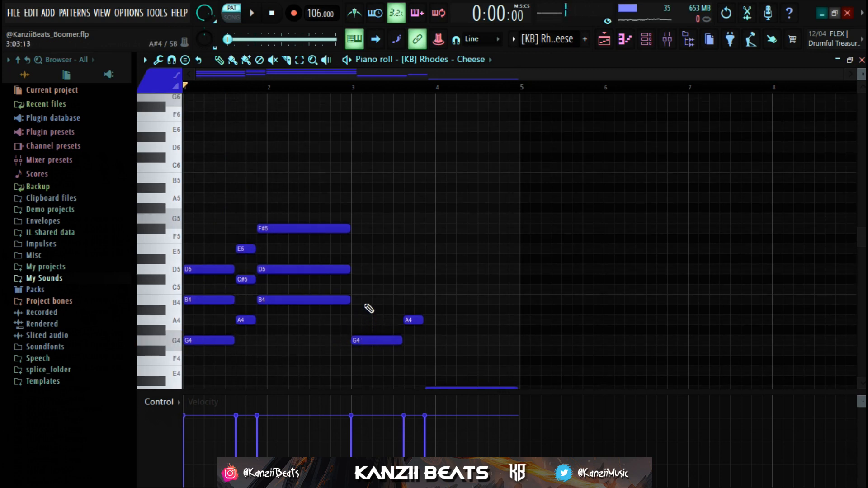
left_click(355, 300)
left_click(368, 270)
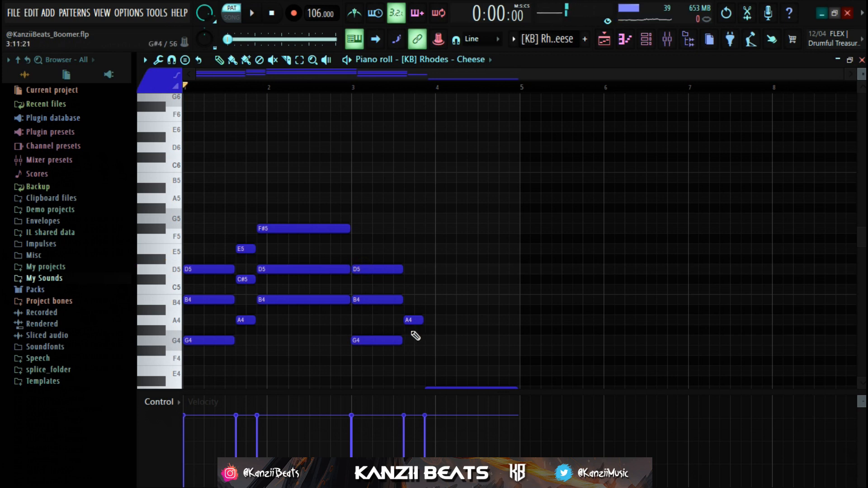
left_click(409, 279)
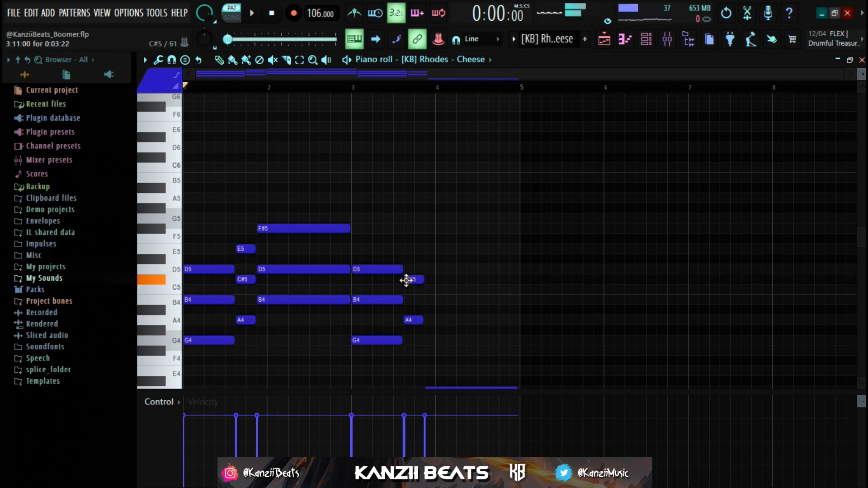
left_click(408, 249)
Add F#4 and A4 above the final D4, raise the F#4 an octave to F#5, and add a D5 to the chord.
scroll(436, 308, "up", 2)
left_click(430, 330)
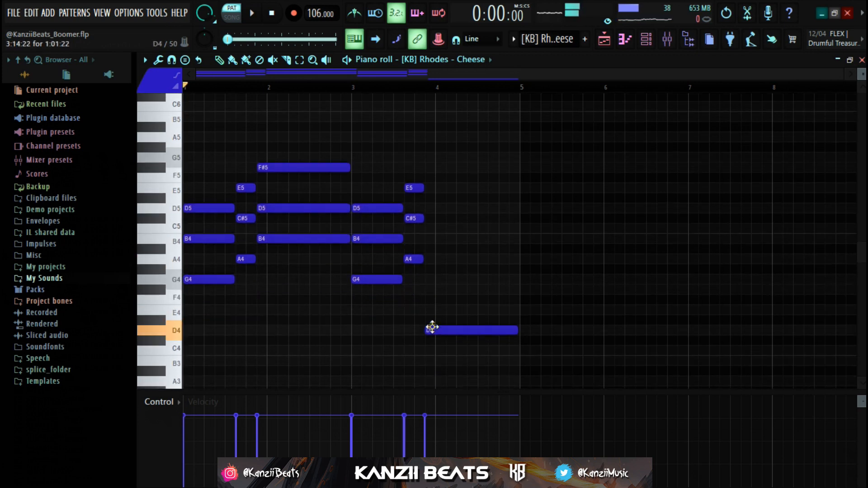
left_click(427, 290)
left_click(430, 259)
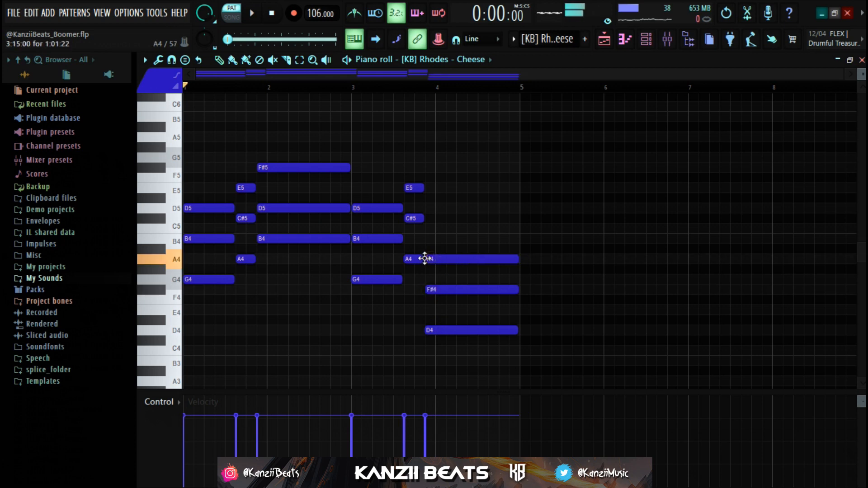
left_click(469, 288)
key("ctrl+Up")
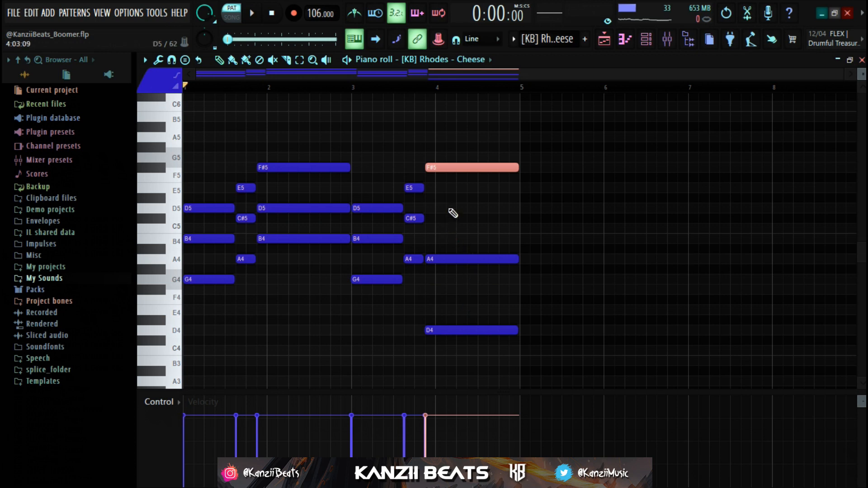
left_click_drag(441, 208, 425, 207)
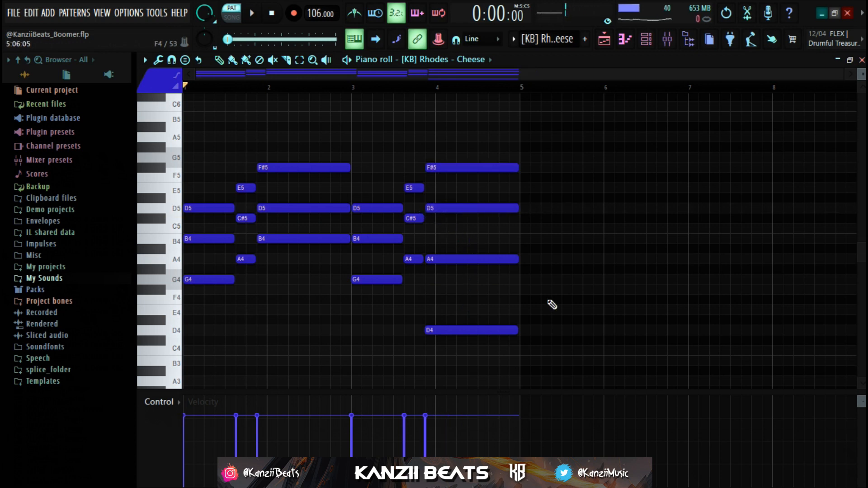
Select the six root notes of the chords, lower them one octave, and deselect them.
left_click(226, 277)
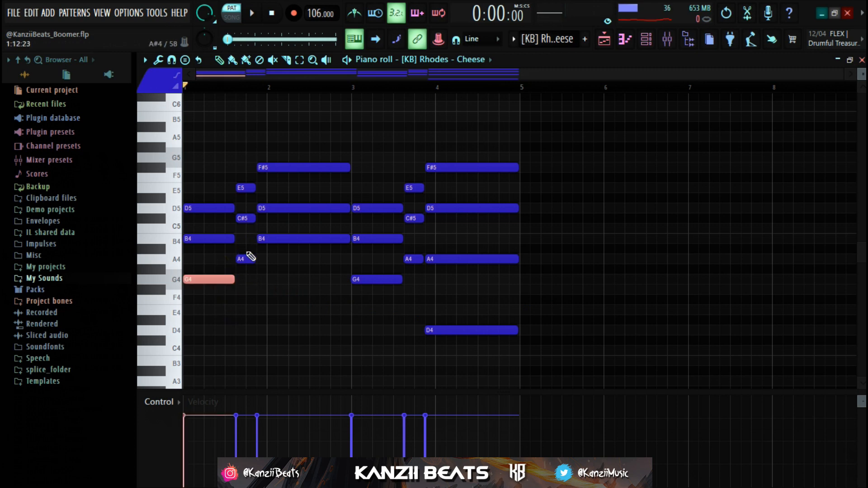
left_click(247, 259, "shift")
left_click(275, 239, "shift")
left_click(400, 278, "shift")
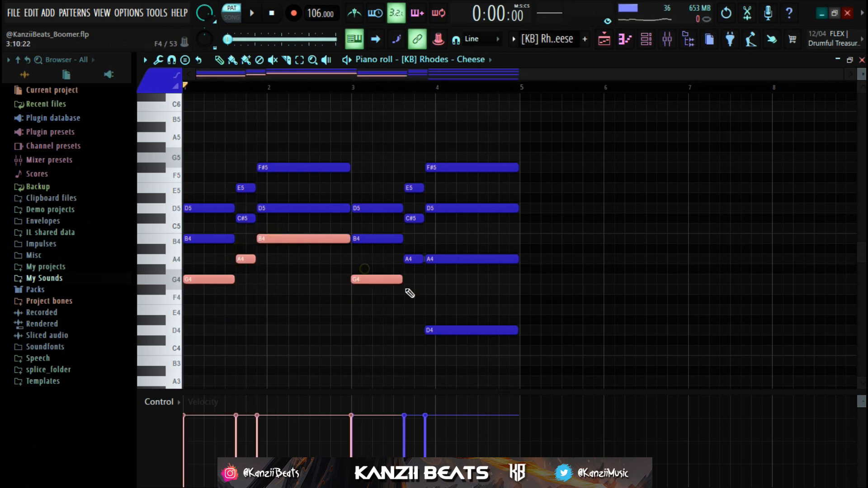
left_click(409, 259, "shift")
left_click(447, 330, "shift")
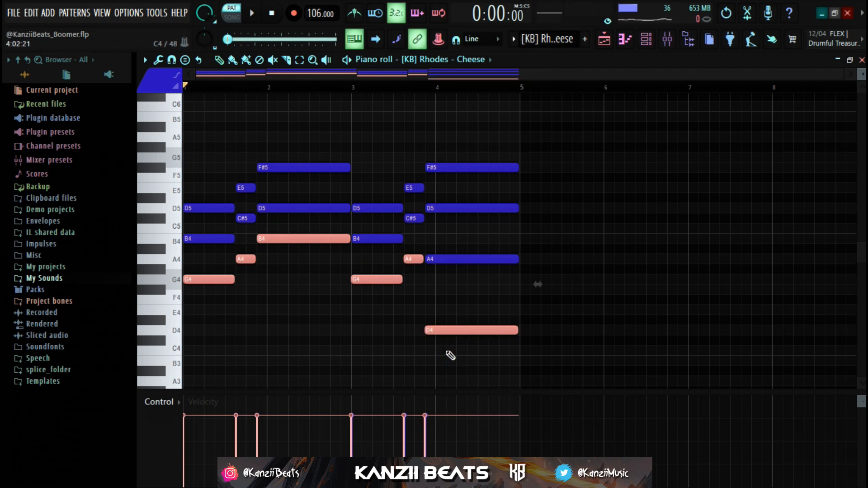
key("ctrl+Down")
scroll(431, 346, "down", 2)
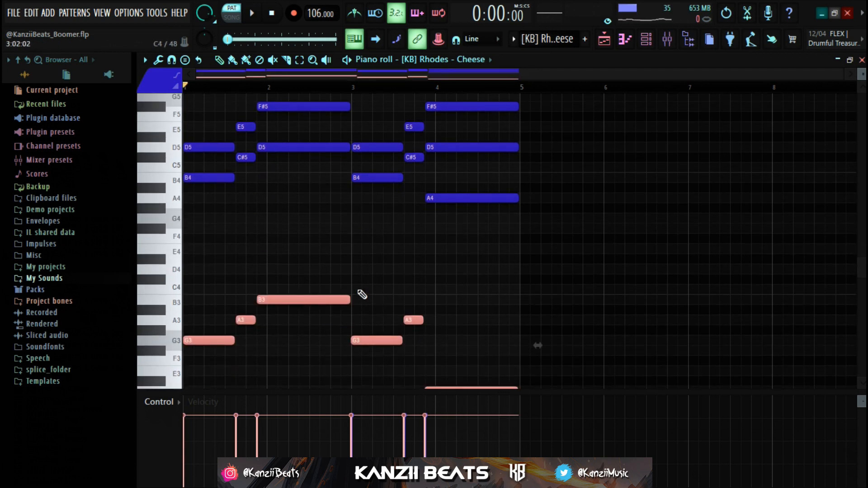
key("ctrl+d")
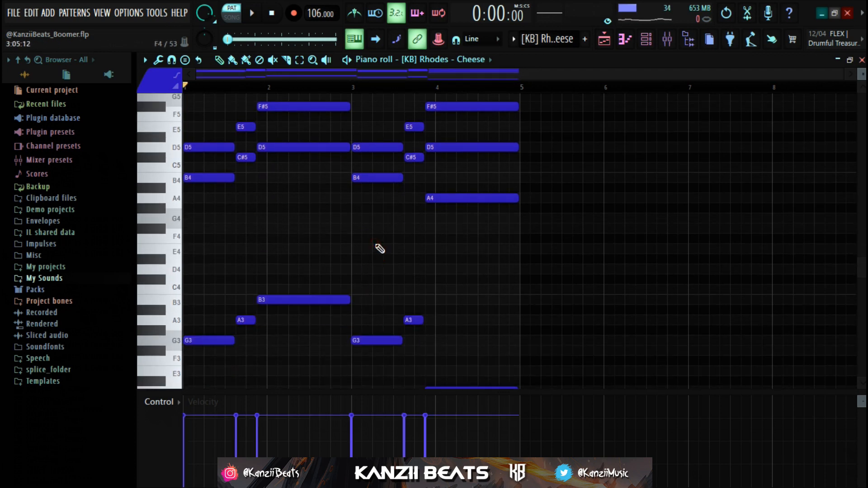
Play back the full four-bar chord progression with its lowered bass notes, then stop playback.
key("space")
scroll(380, 249, "up", 1)
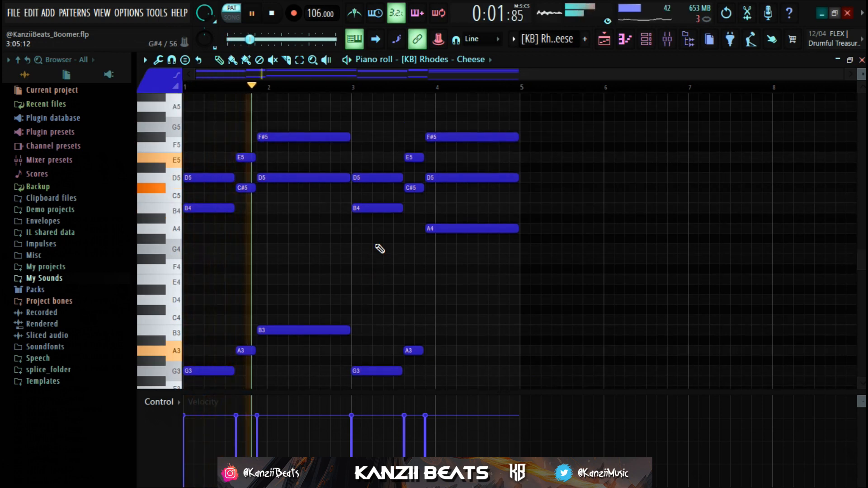
scroll(410, 266, "down", 2)
scroll(414, 268, "up", 2)
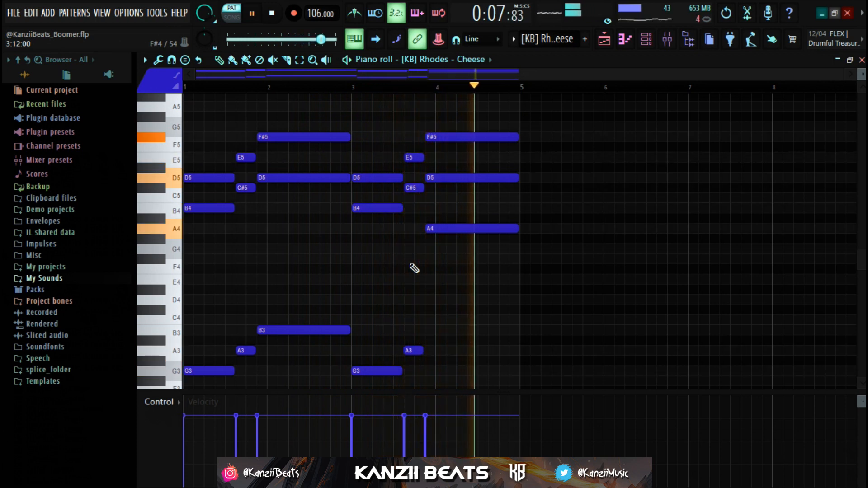
key("space")
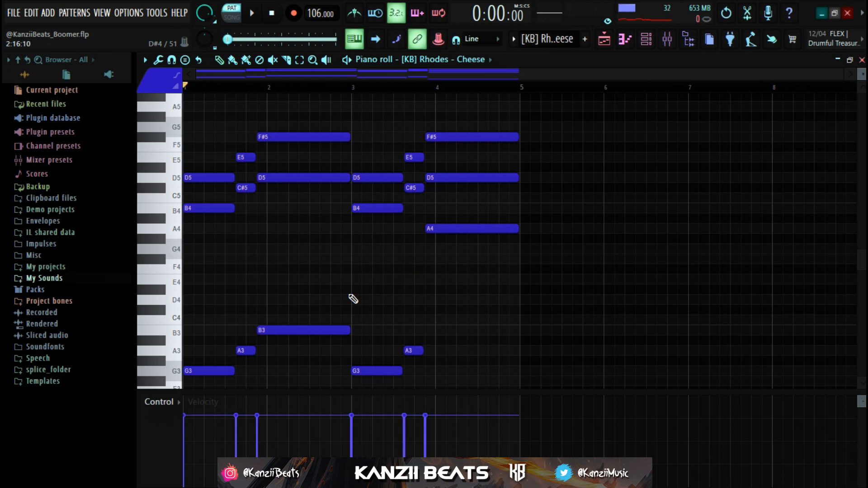
Strum the chords with the strumizer's start time offset and Preserve end enabled, and inspect the staggered starts of the last chord.
scroll(353, 299, "up", 1)
key("alt+s")
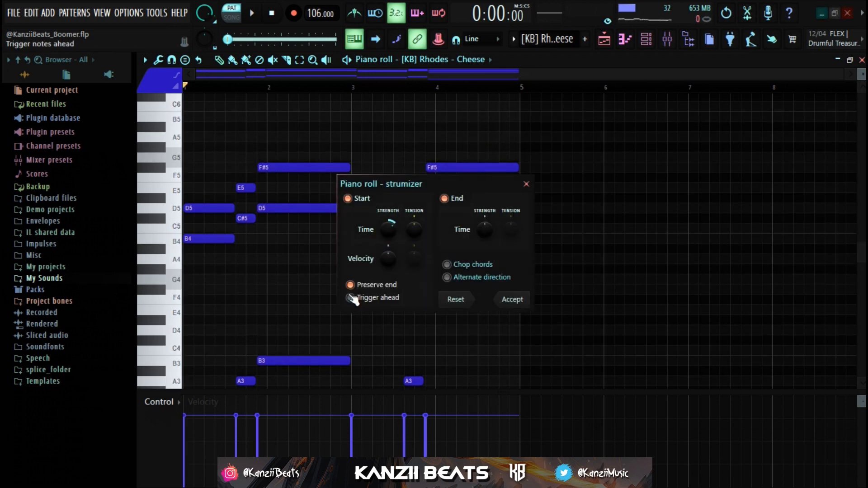
left_click(498, 301)
scroll(413, 217, "up", 6)
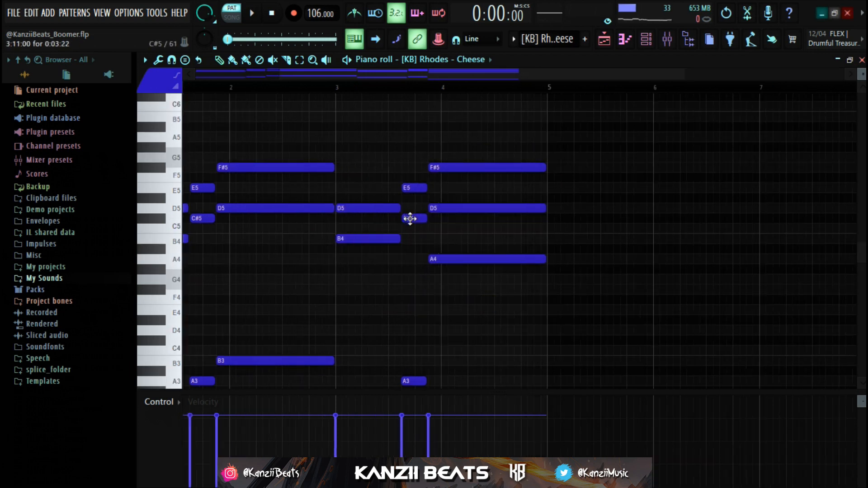
left_click_drag(372, 134, 406, 295)
scroll(393, 285, "down", 5)
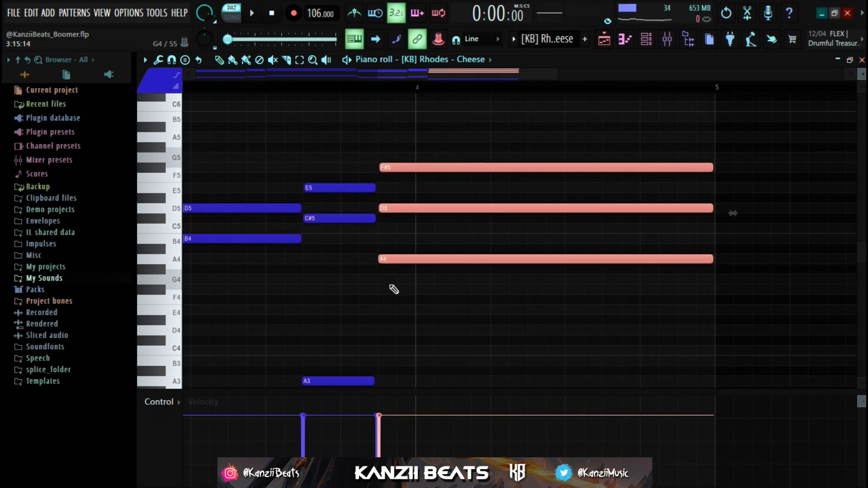
scroll(394, 290, "down", 4)
left_click(204, 250, "ctrl")
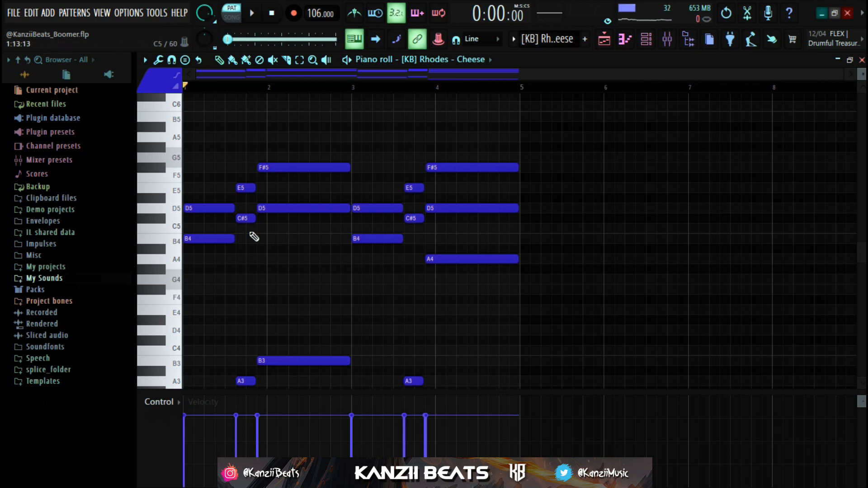
Randomize the note velocities with the Bipolar levels option, then select all notes and lower their velocities slightly.
key("alt+r")
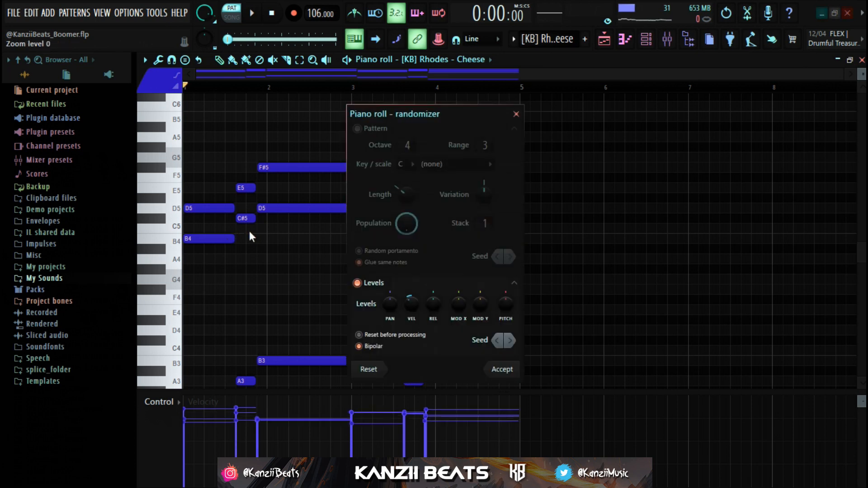
left_click(511, 370)
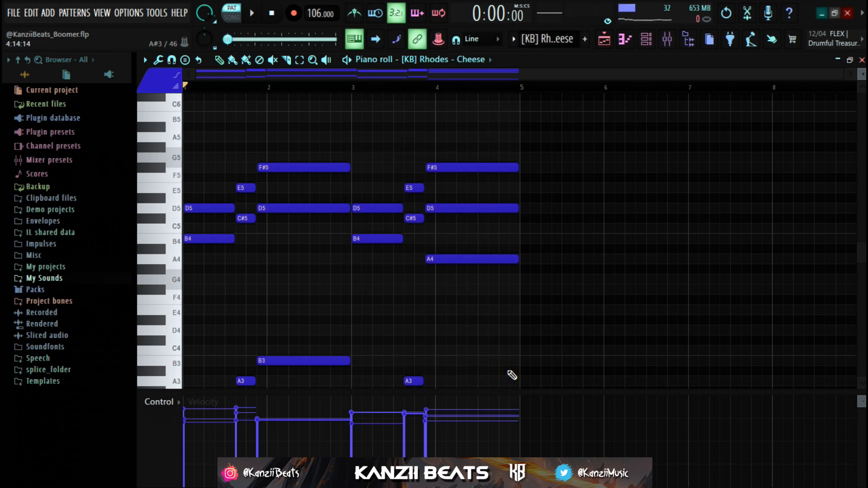
key("ctrl+a")
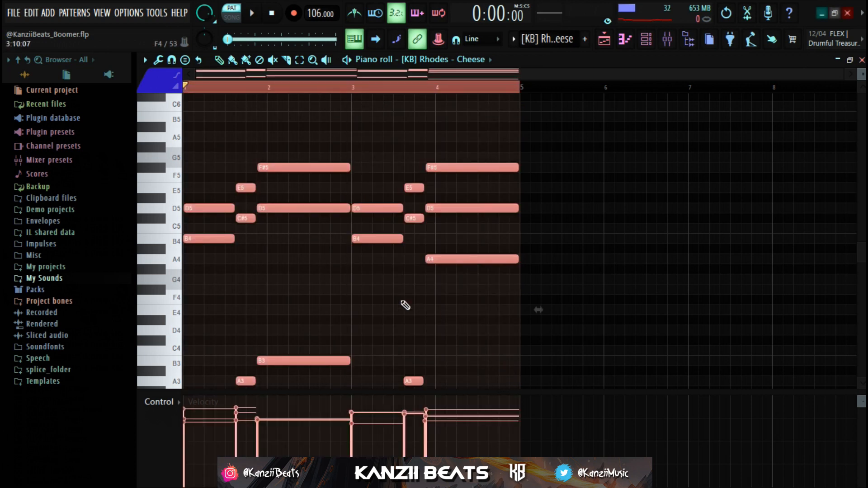
scroll(402, 301, "down", 2)
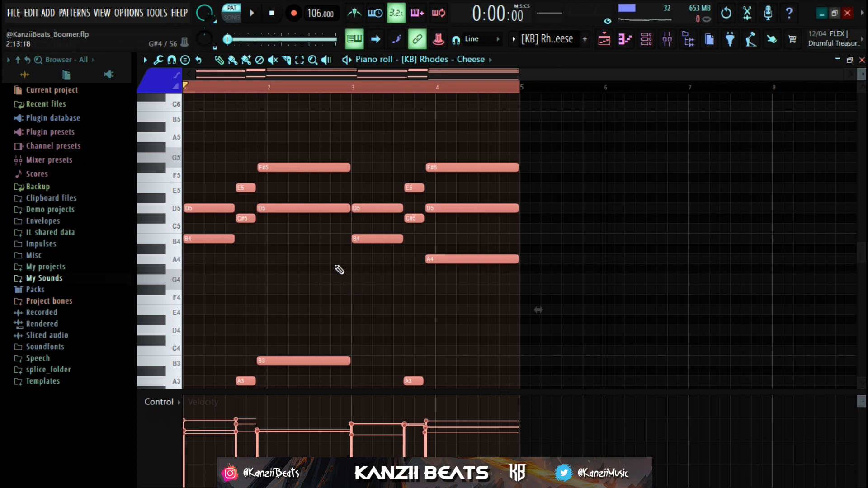
Fine-tune the velocities of all selected Rhodes - Cheese notes together, and deselect the notes.
scroll(331, 268, "down", 1)
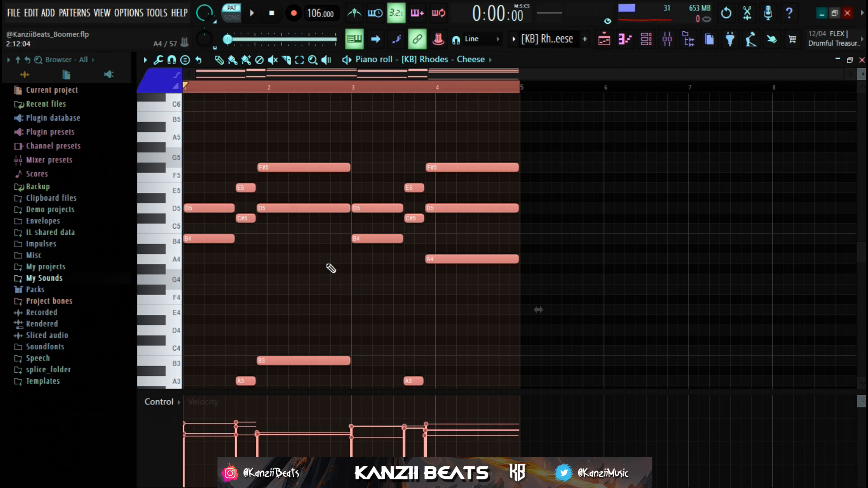
scroll(331, 268, "up", 3)
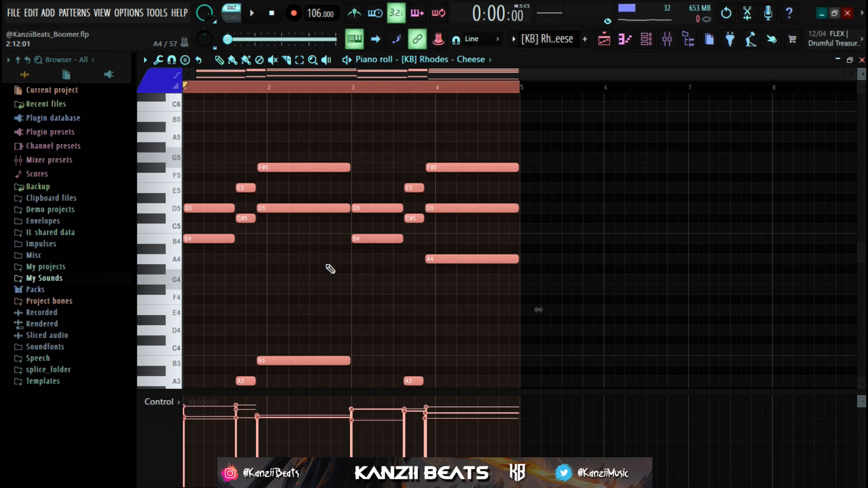
scroll(331, 268, "down", 4)
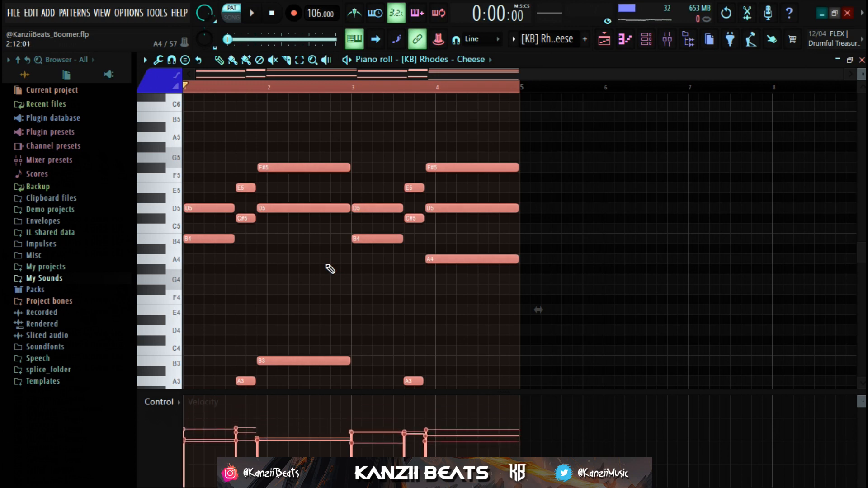
scroll(331, 269, "up", 1)
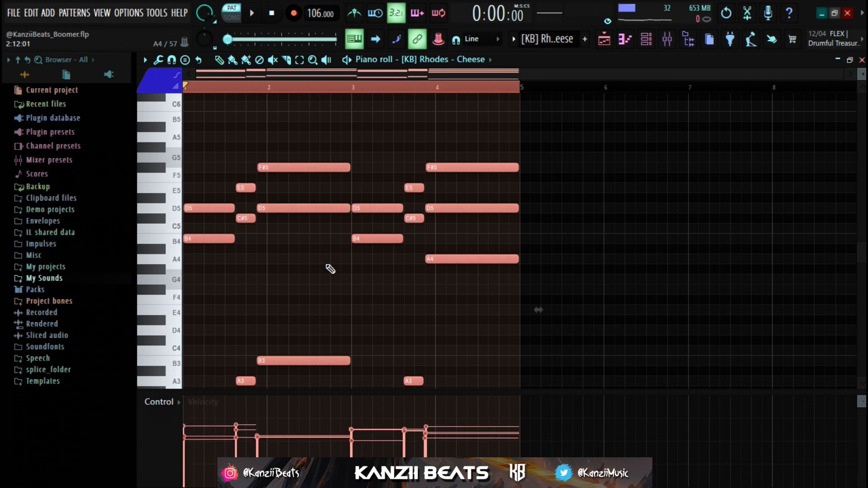
key("ctrl+d")
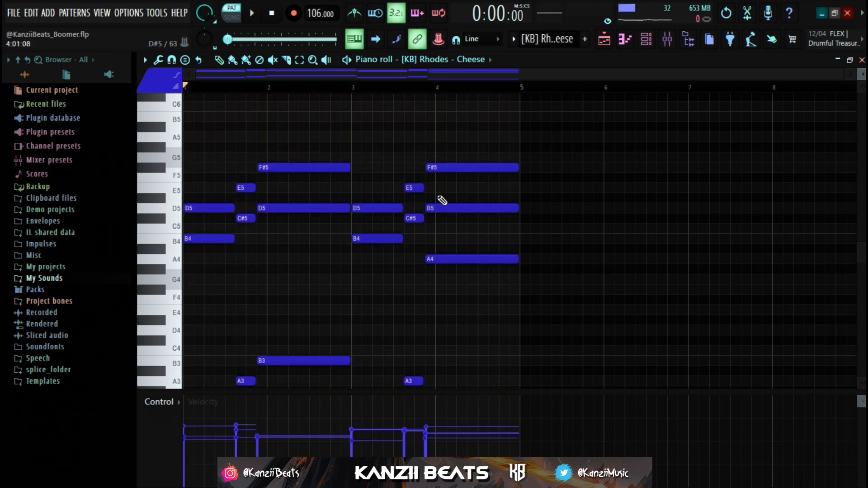
Open the mixer and inspect the Fruity parametric EQ 2 and RC-20 Retro Color settings on the Rhodes - Cheese track.
left_click(668, 41)
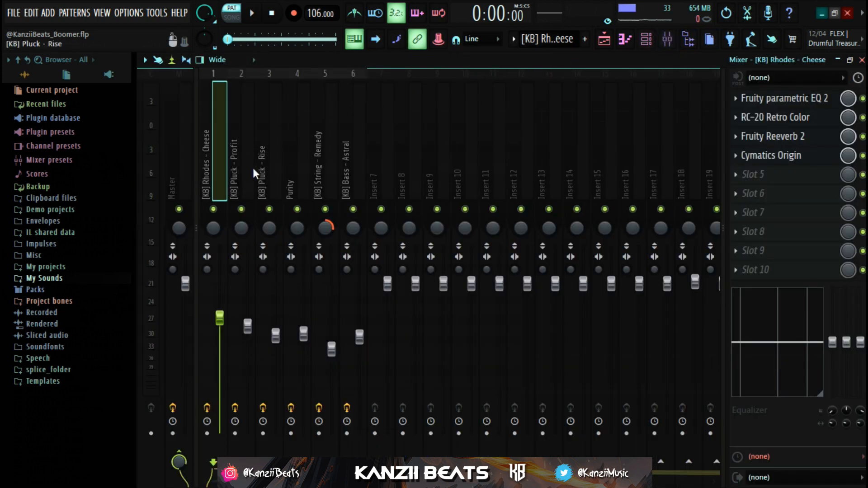
left_click(800, 97)
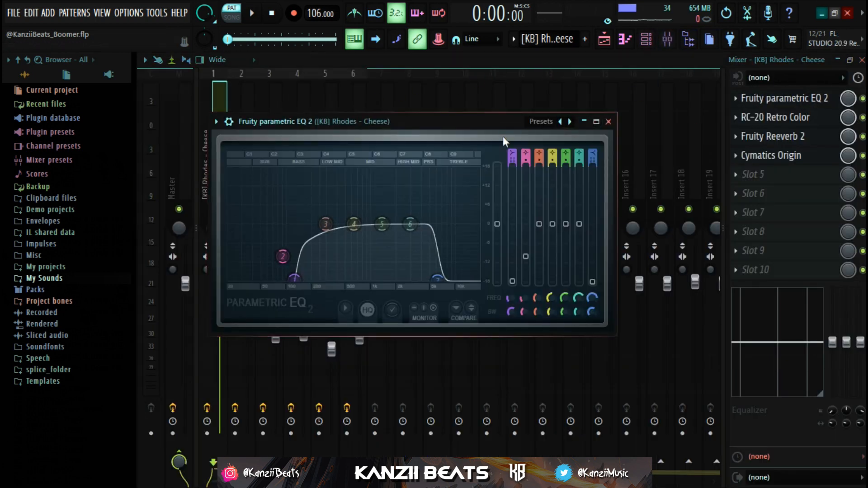
left_click_drag(466, 121, 500, 118)
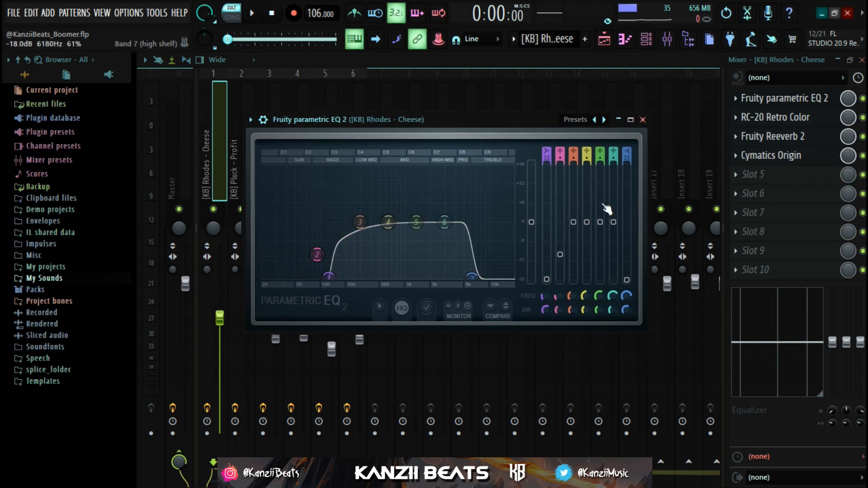
left_click(777, 100)
left_click(756, 118)
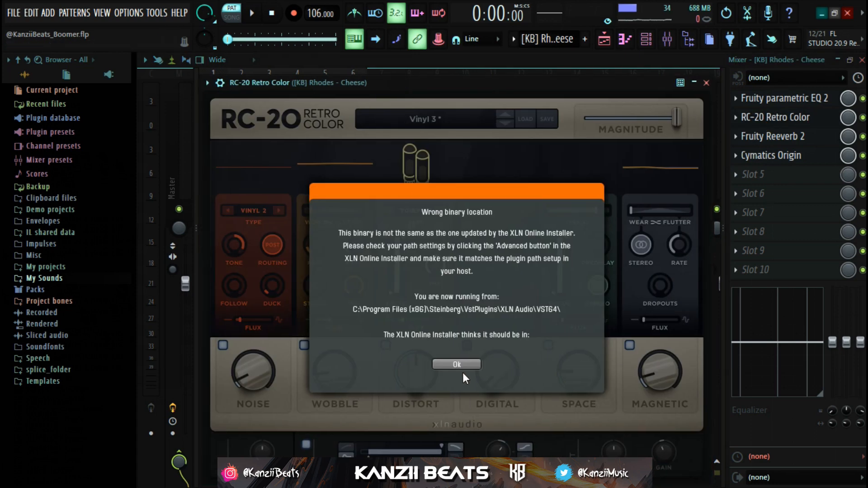
left_click(457, 365)
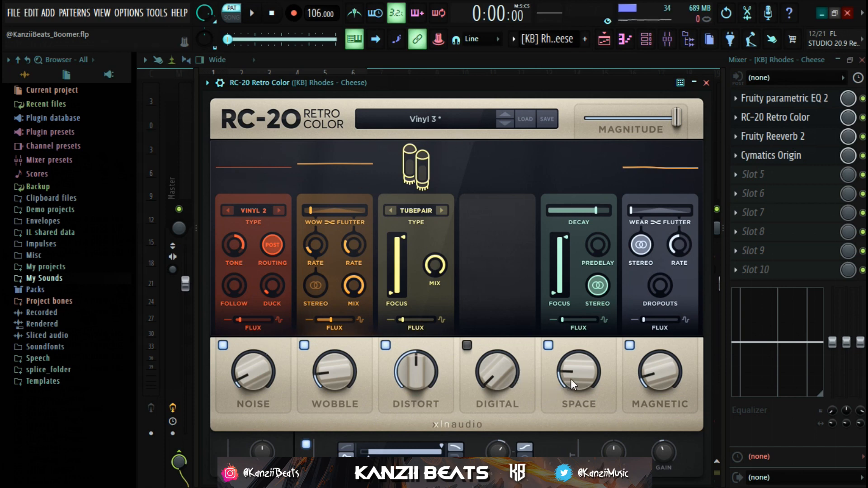
Inspect the Fruity Reeverb 2 and Cymatics Origin settings on the Rhodes - Cheese track, and close the effect windows.
left_click(793, 116)
left_click(796, 136)
left_click_drag(411, 219, 414, 164)
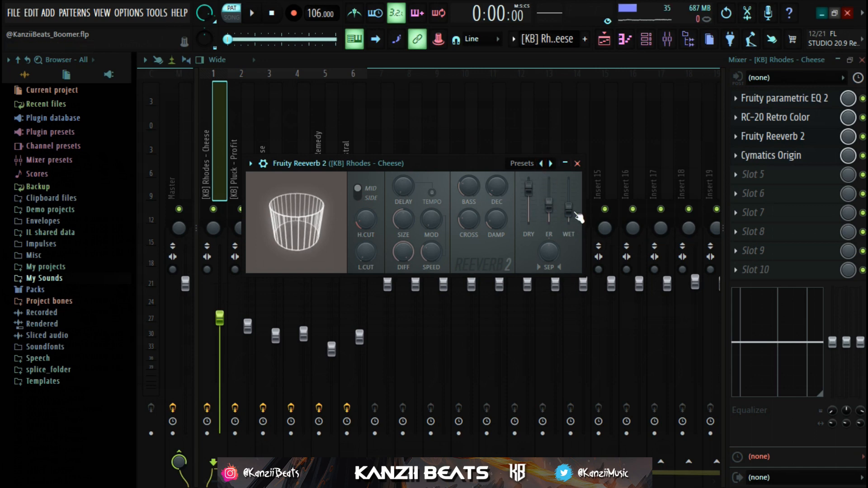
left_click(578, 163)
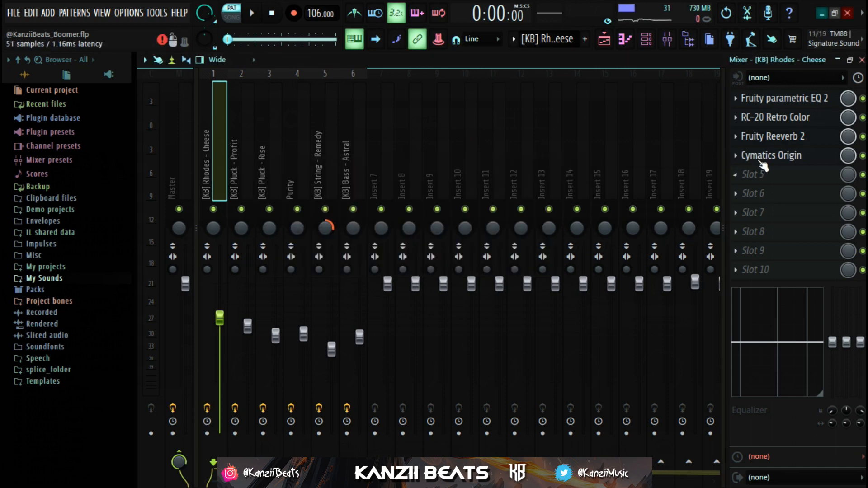
left_click(768, 156)
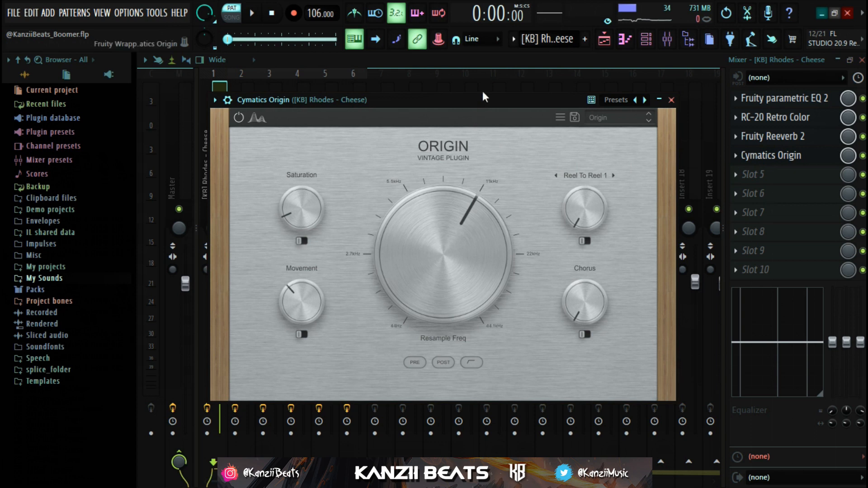
left_click_drag(484, 99, 443, 75)
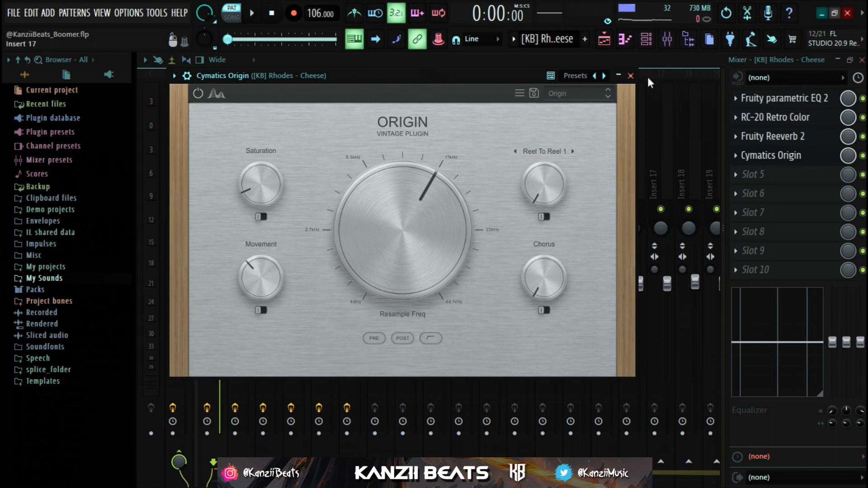
left_click(634, 76)
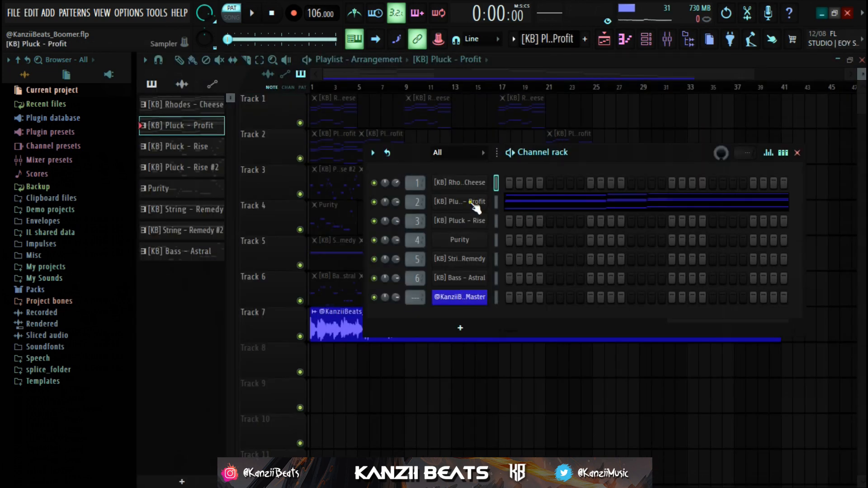
View the Pluck - Profit channel's sampler settings and open its notes in the piano roll.
left_click(472, 203)
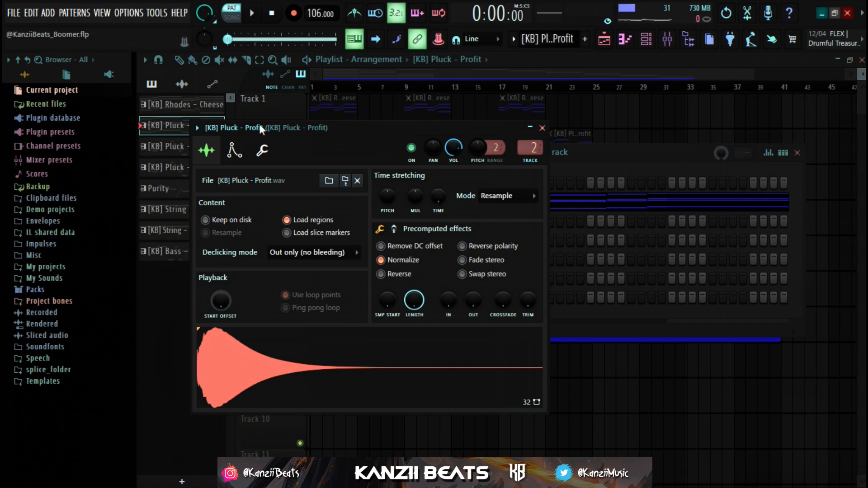
left_click_drag(309, 132, 346, 132)
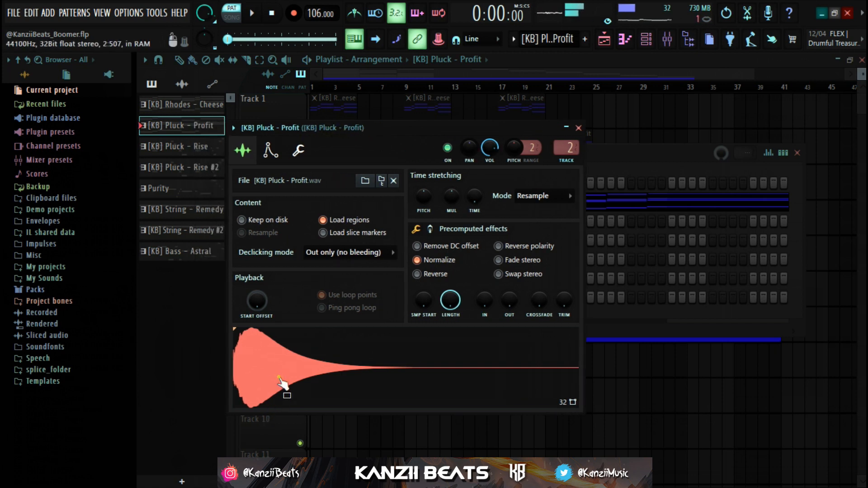
left_click(645, 206)
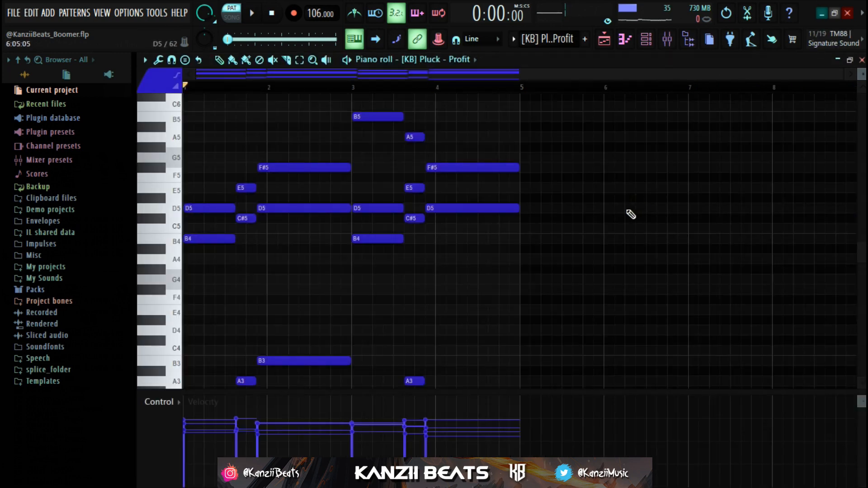
Play back the Pluck - Profit pattern while viewing its high and low notes, and stop playback.
key("space")
scroll(472, 259, "up", 3)
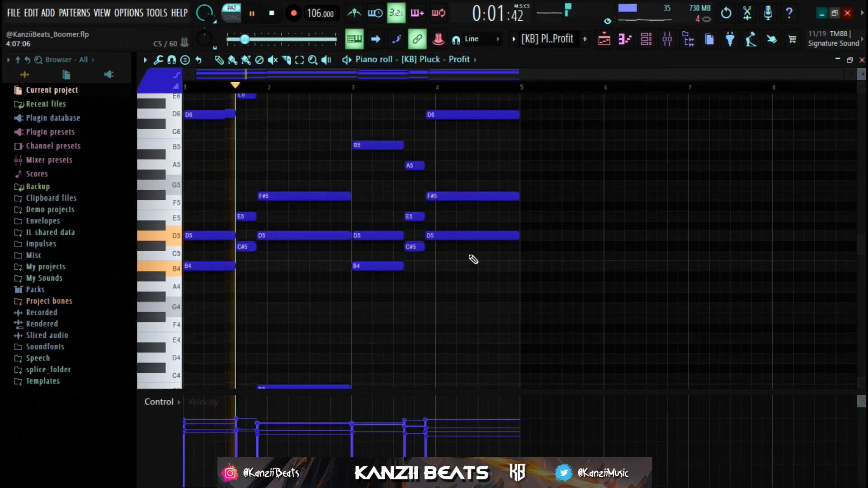
scroll(470, 256, "up", 2)
scroll(473, 257, "down", 2)
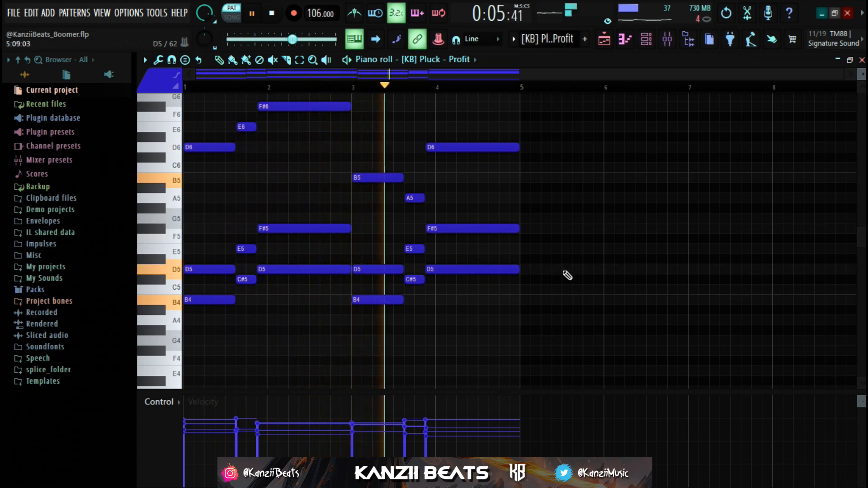
scroll(568, 276, "up", 2)
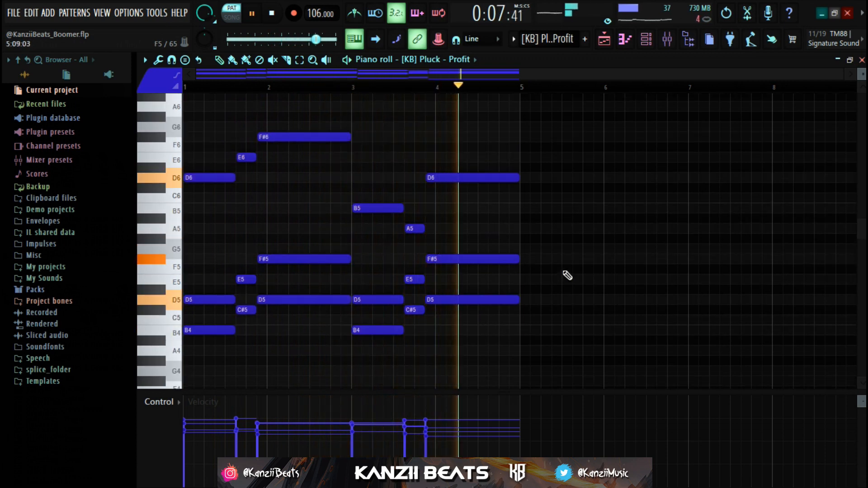
scroll(568, 275, "down", 4)
key("space")
scroll(426, 199, "up", 4)
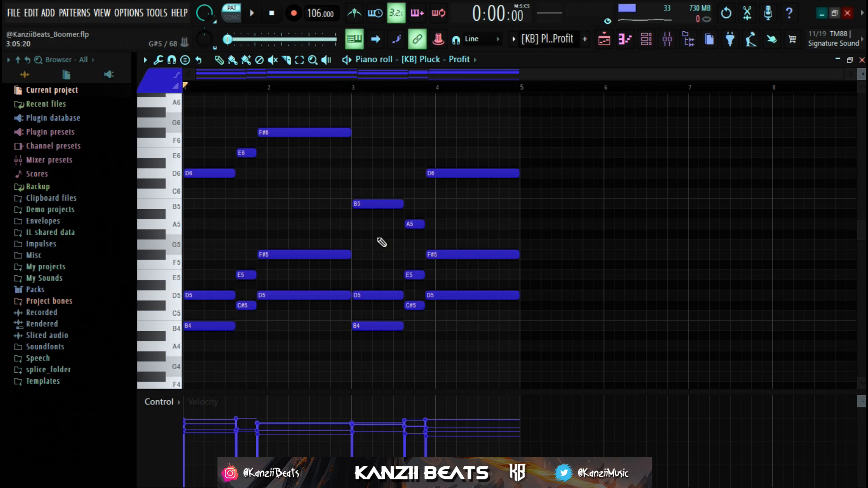
Highlight the chord and bass notes of the Pluck - Profit pattern to examine them, and clear the selection.
scroll(283, 213, "down", 3)
left_click_drag(200, 150, 283, 317)
left_click_drag(203, 192, 525, 400)
scroll(444, 174, "up", 8)
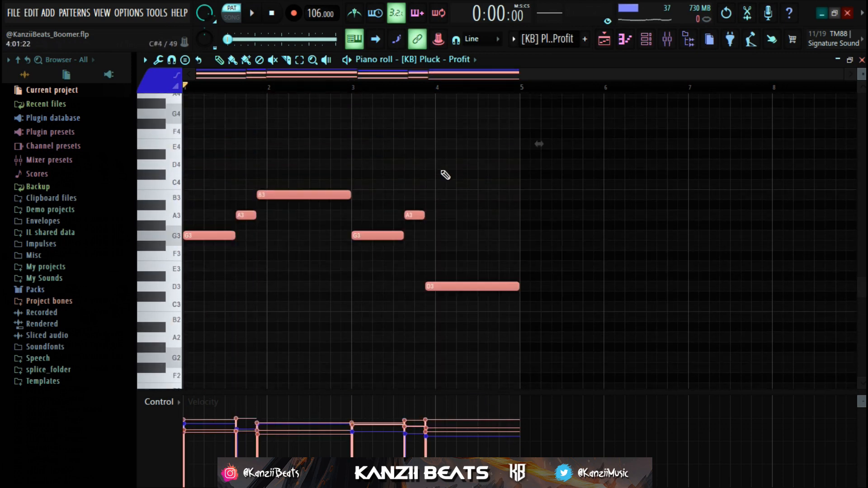
left_click(394, 206)
Highlight the high melody notes above the Pluck - Profit chords to examine them, and clear the selection.
scroll(424, 241, "up", 6)
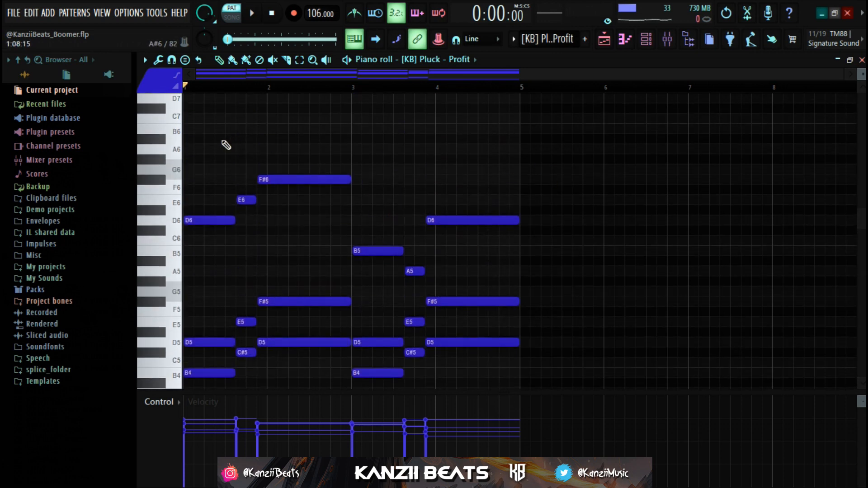
left_click_drag(223, 143, 480, 268)
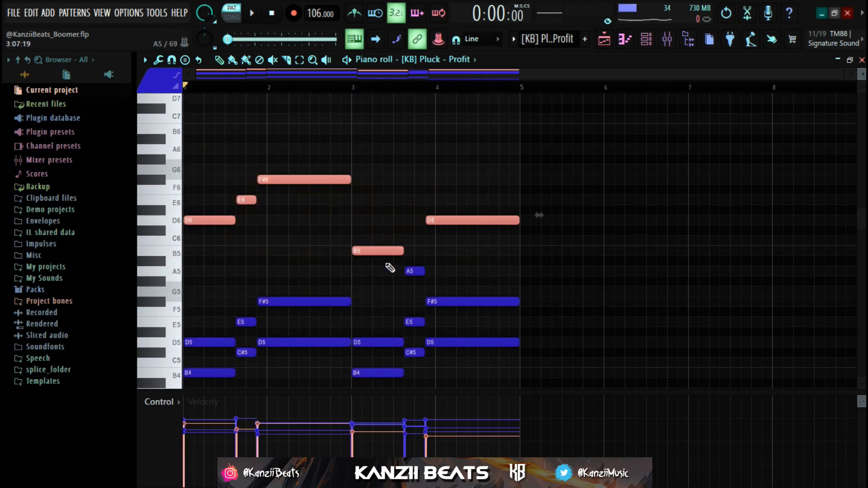
left_click(335, 283)
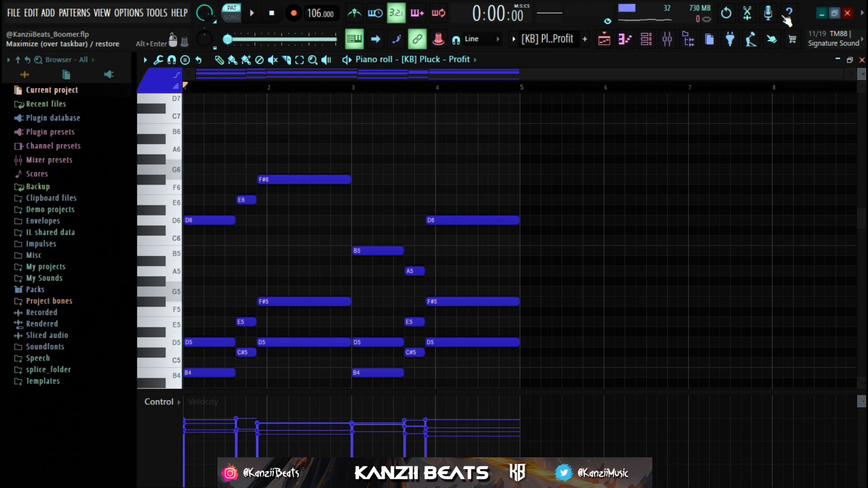
Open the mixer and inspect the Fruity parametric EQ 2 and RC-20 Retro Color settings on the Pluck - Profit track.
left_click(667, 39)
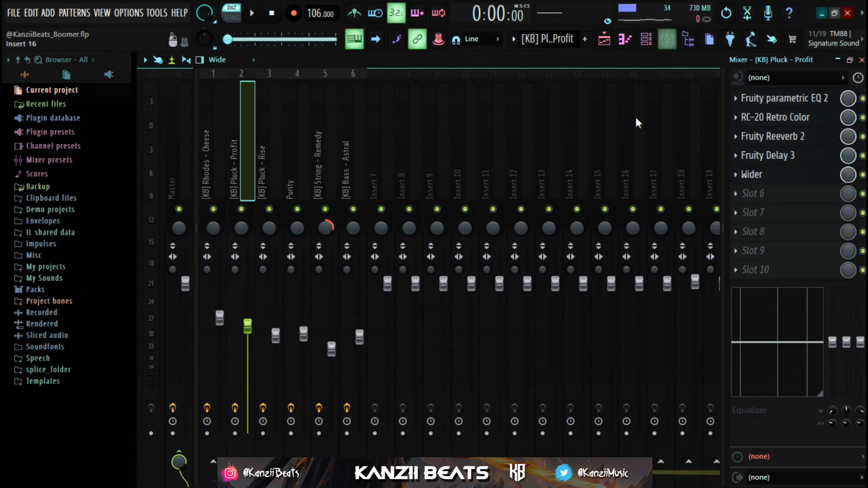
left_click(771, 98)
left_click_drag(454, 116, 460, 104)
left_click(789, 116)
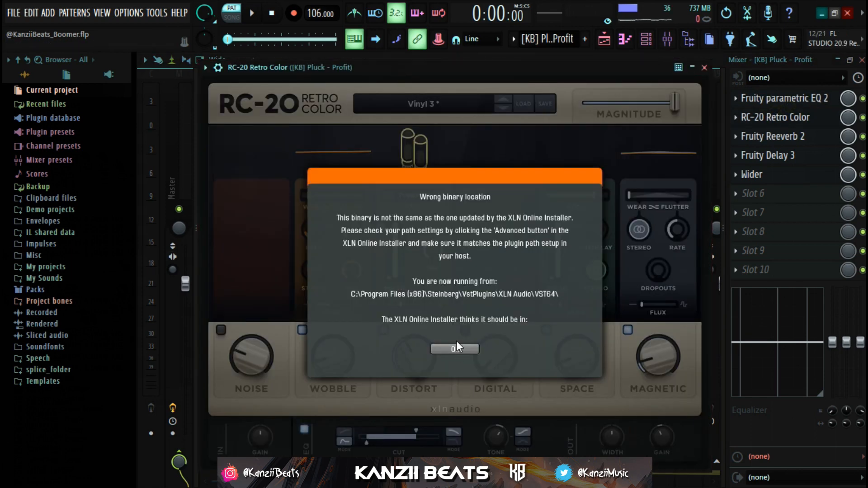
left_click(457, 349)
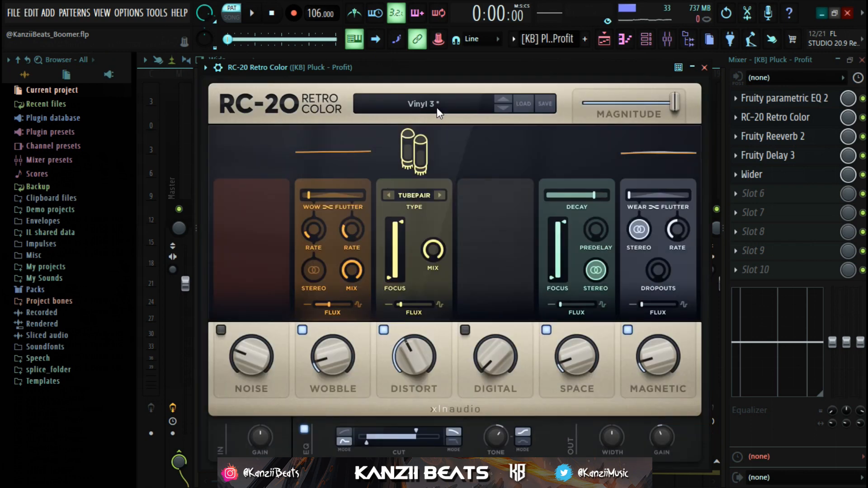
Inspect Fruity Reeverb 2, Fruity Delay 3 with its preset list, and Wider on the Pluck - Profit track.
left_click(773, 136)
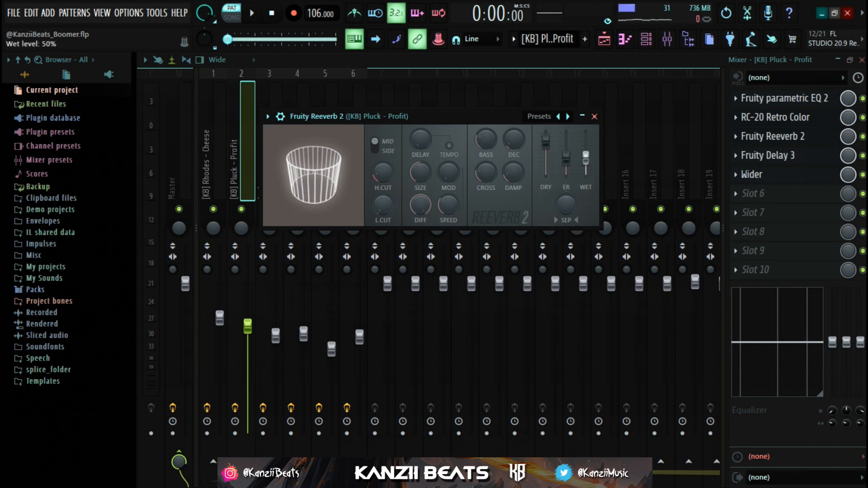
left_click(759, 156)
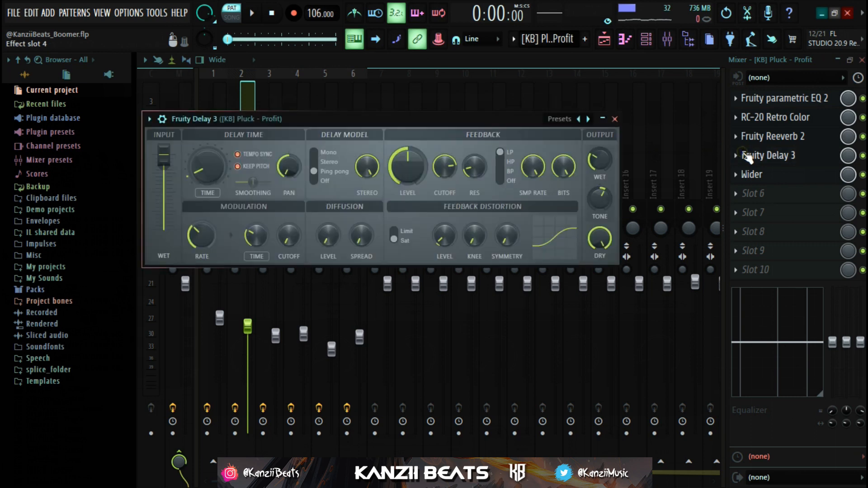
left_click_drag(430, 124, 464, 113)
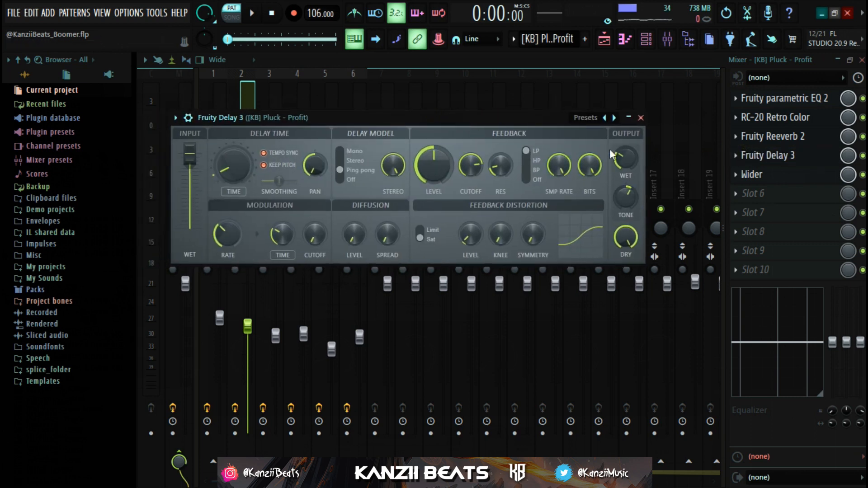
left_click(615, 118)
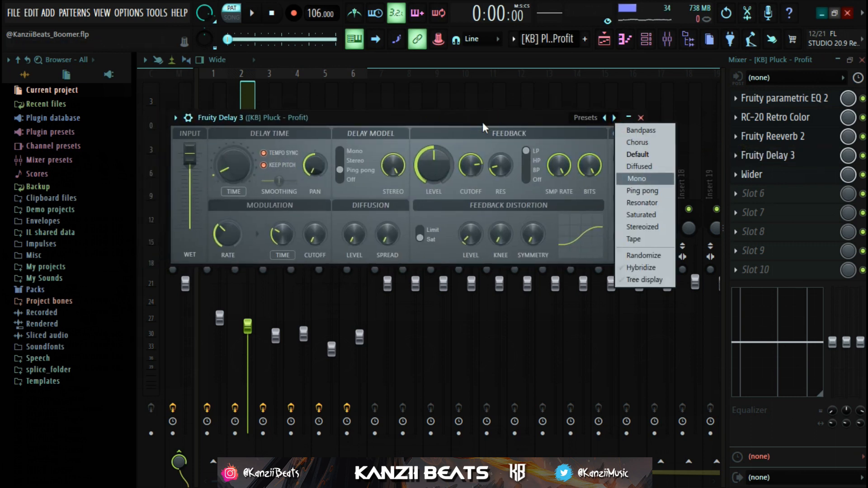
left_click(625, 179)
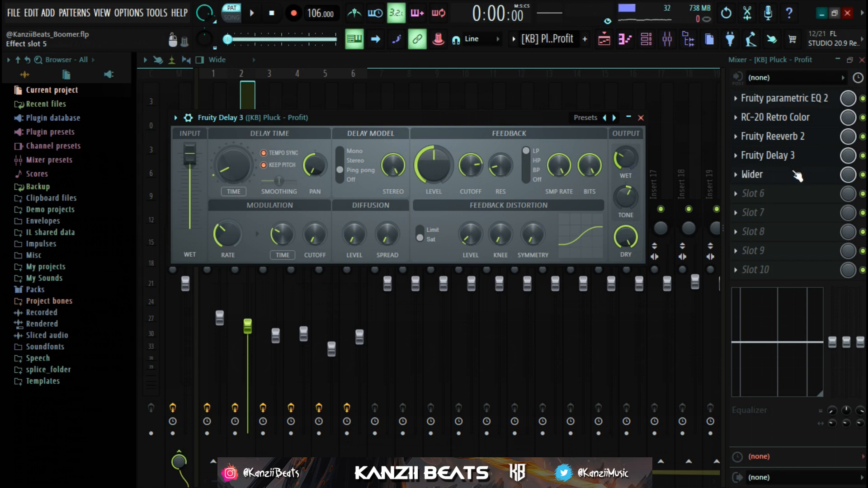
left_click(769, 175)
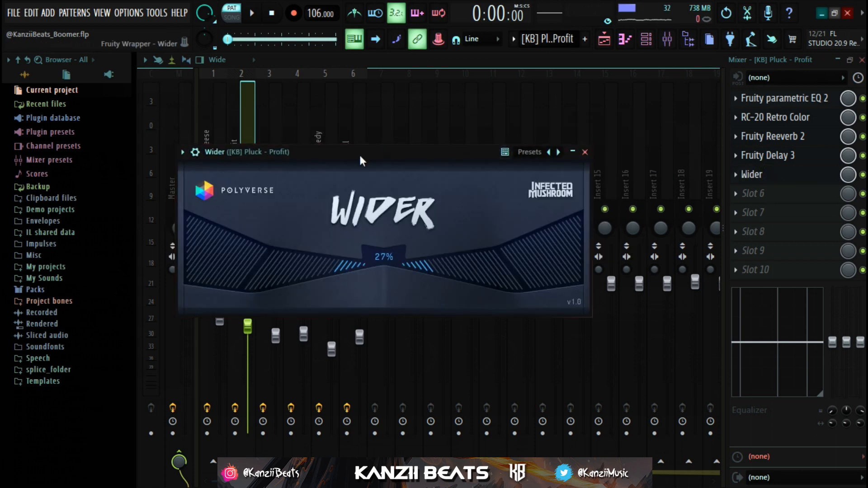
Open the notes of the Pluck - Rise #2 pattern in the piano roll and play the melody through once.
left_click_drag(359, 154, 413, 103)
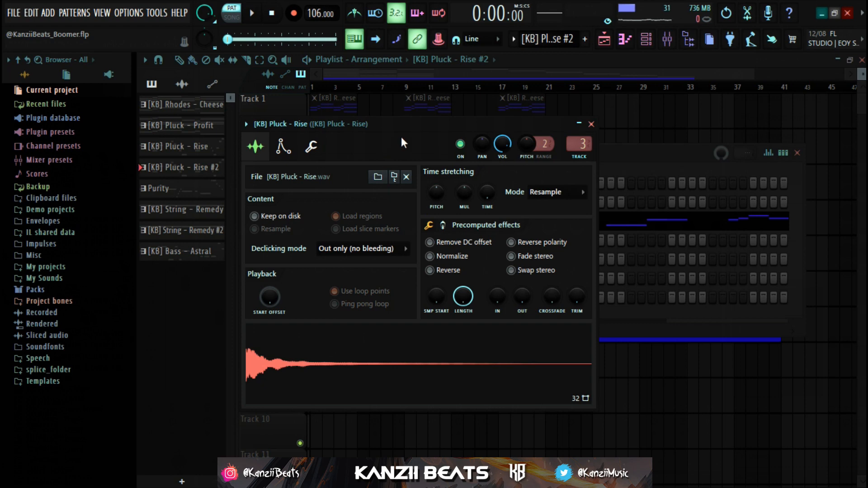
left_click(669, 226)
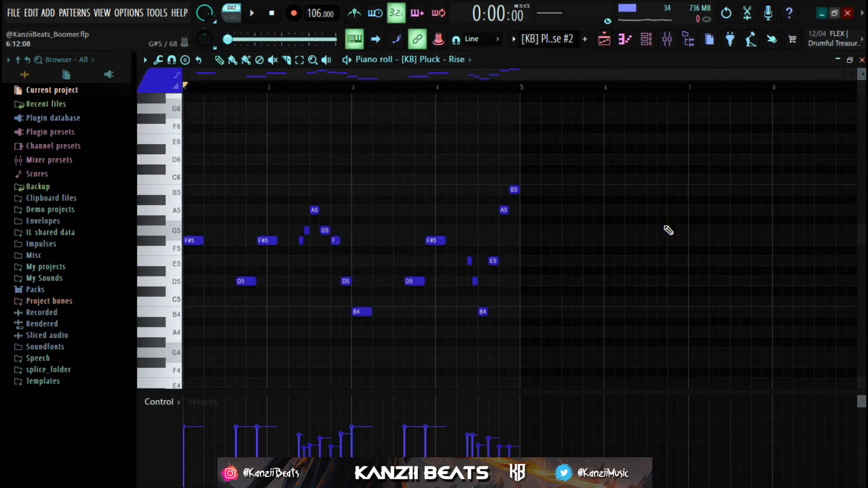
key("space")
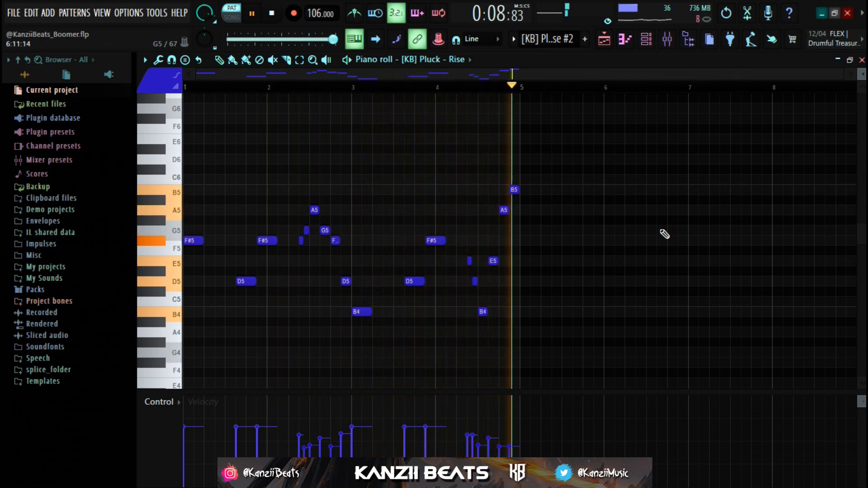
key("space")
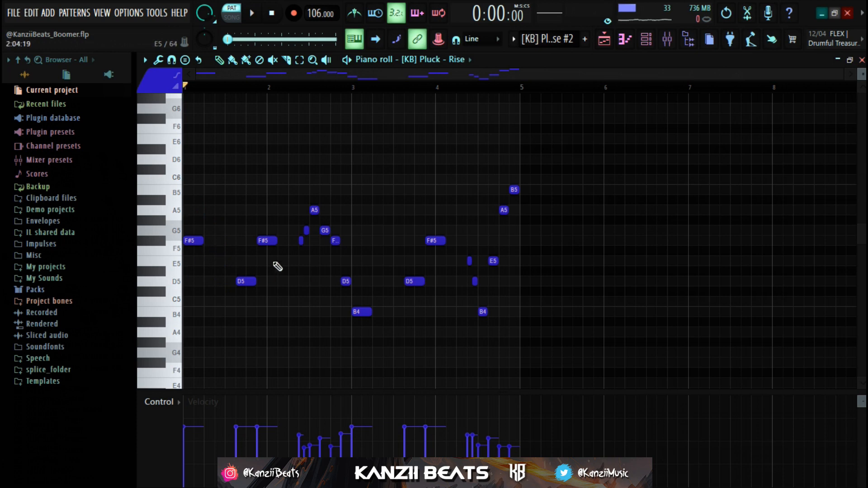
Inspect Fruity parametric EQ 2 on the Pluck - Rise mixer track, and select the Large Hall preset in Fruity Reeverb 2.
left_click(669, 42)
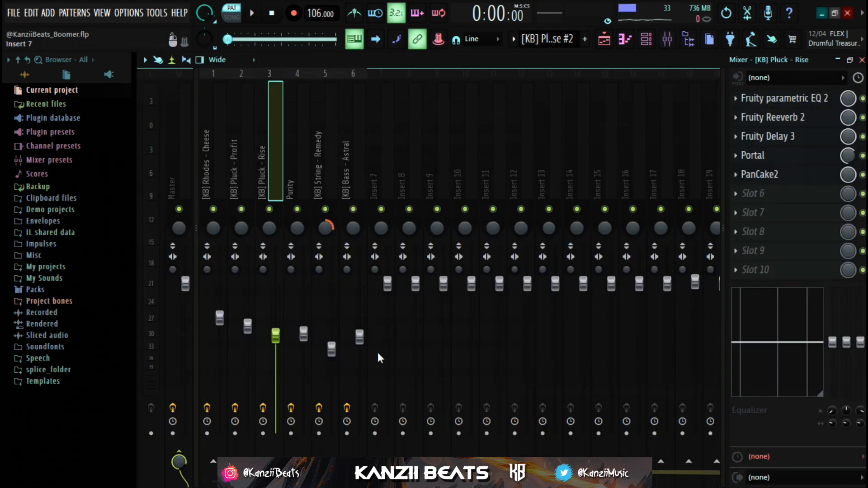
left_click(768, 98)
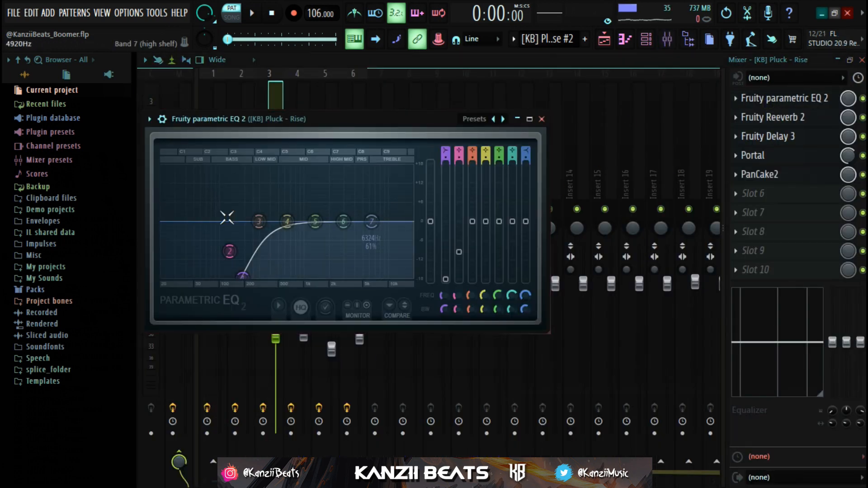
left_click(803, 119)
left_click_drag(373, 135, 394, 113)
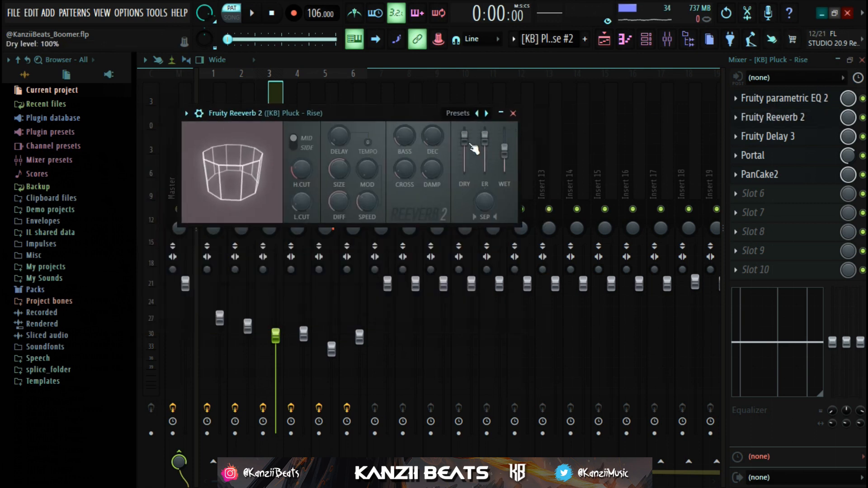
right_click(487, 114)
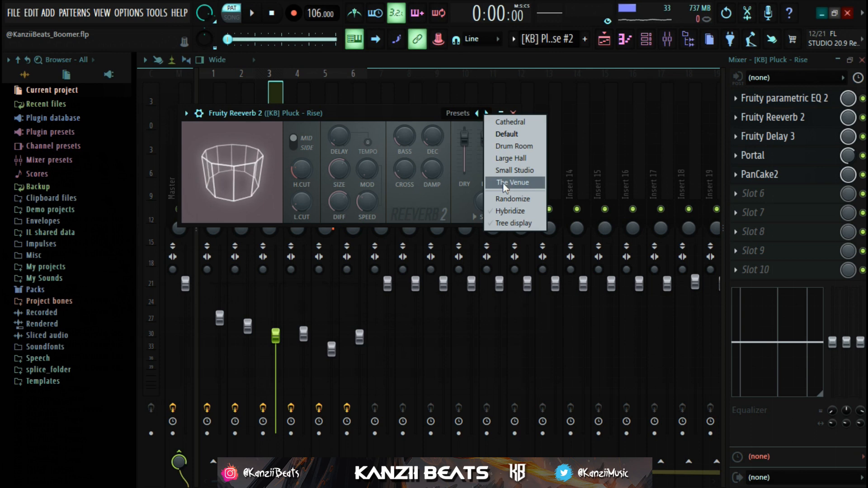
left_click(514, 159)
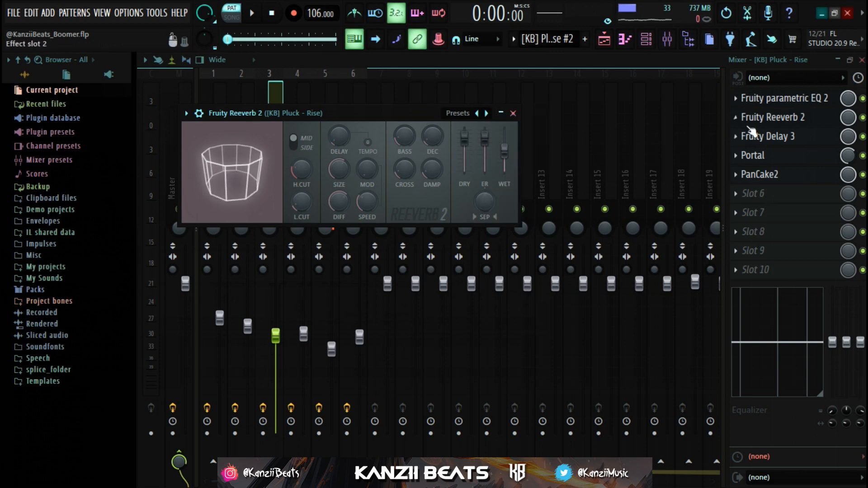
Inspect the Fruity Delay 3 output settings and the Portal macro controls on the Pluck - Rise track.
left_click(770, 136)
left_click_drag(420, 154, 416, 132)
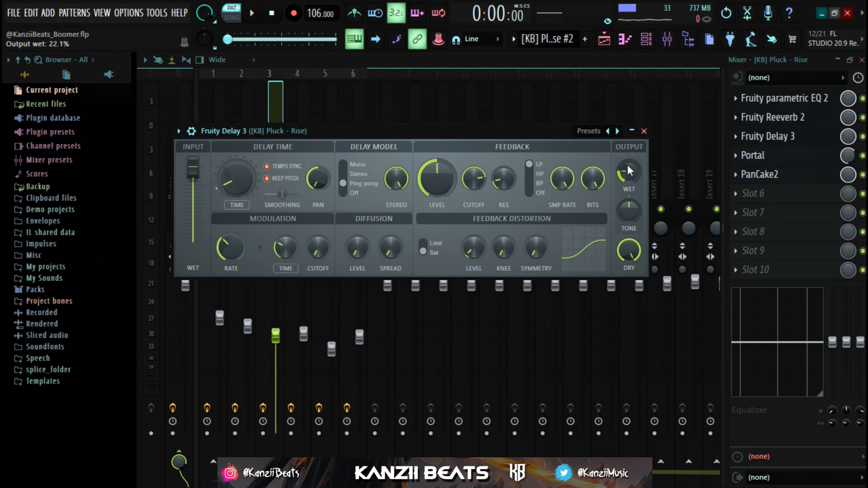
left_click(753, 155)
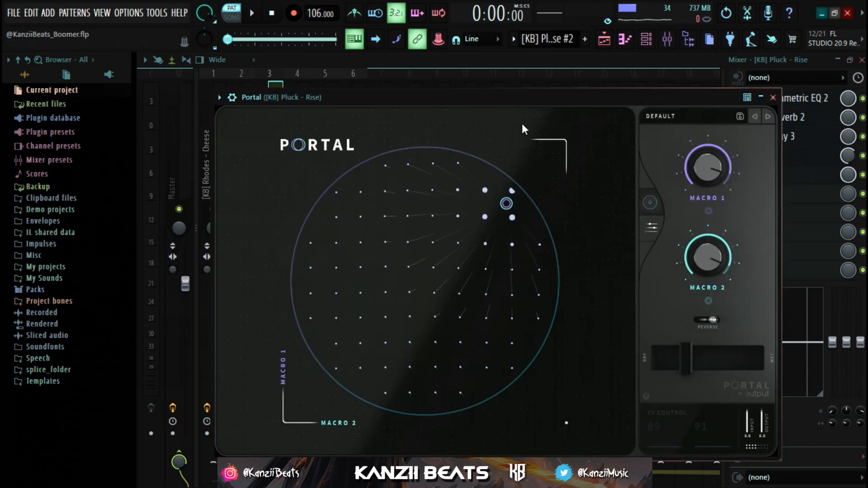
left_click_drag(534, 93, 519, 64)
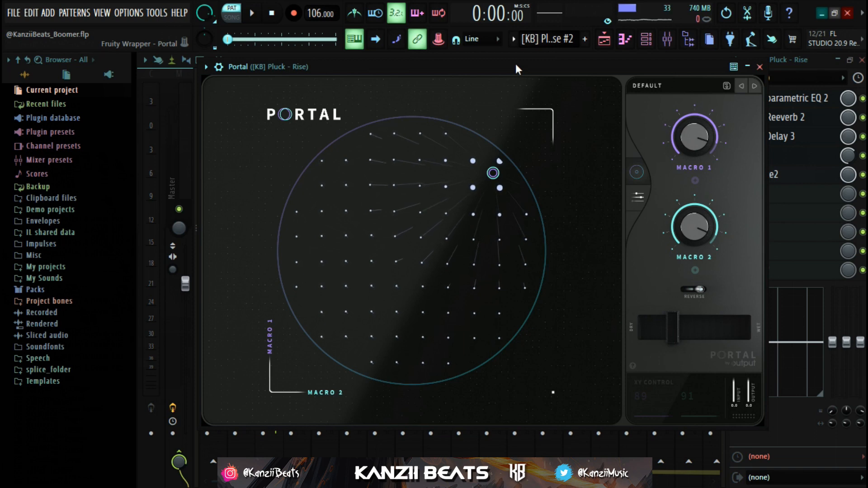
mouse_move(516, 65)
left_mouse_down()
mouse_move(525, 80)
mouse_move(516, 75)
left_mouse_up()
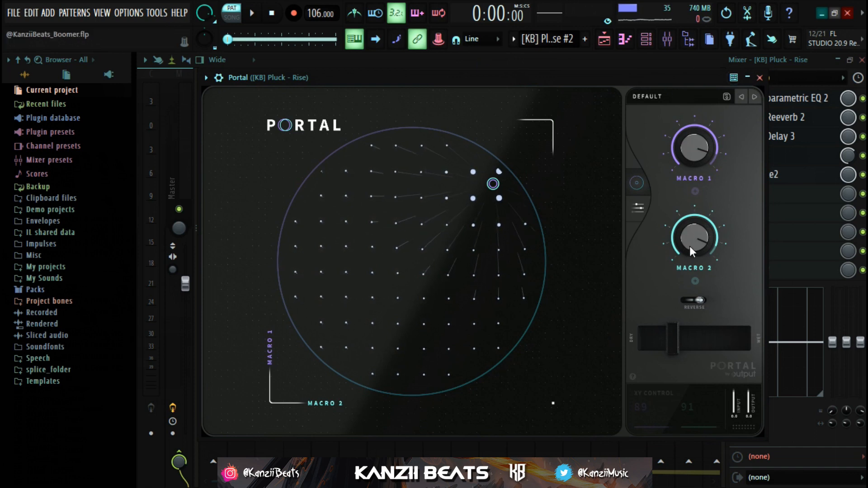
left_click_drag(690, 246, 691, 243)
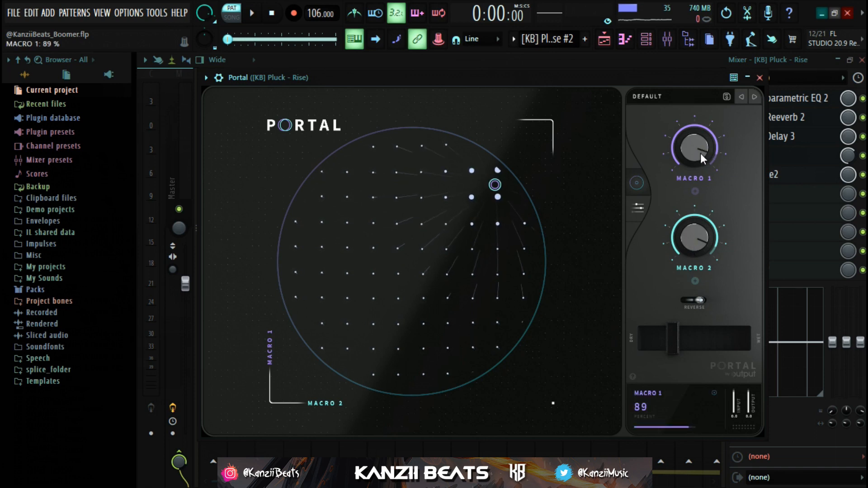
Audition Portal during playback at 100% dry/wet, bring it down to 29%, and close the plugin.
left_click_drag(683, 342, 757, 354)
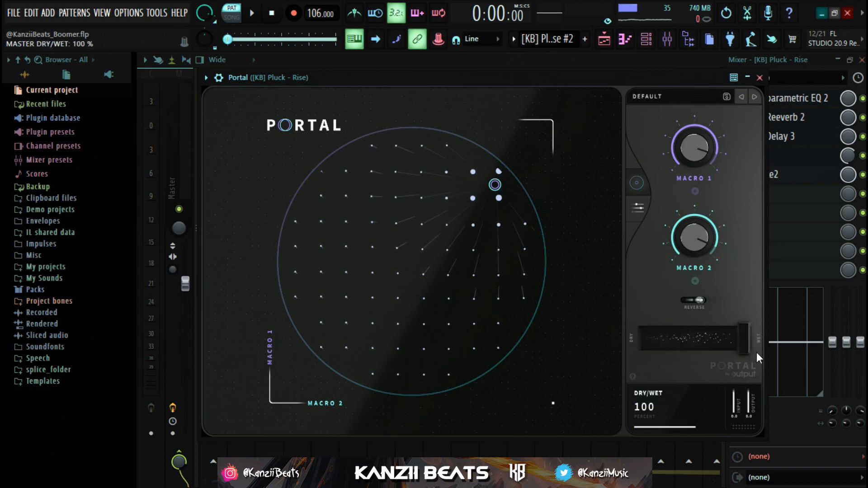
key("space")
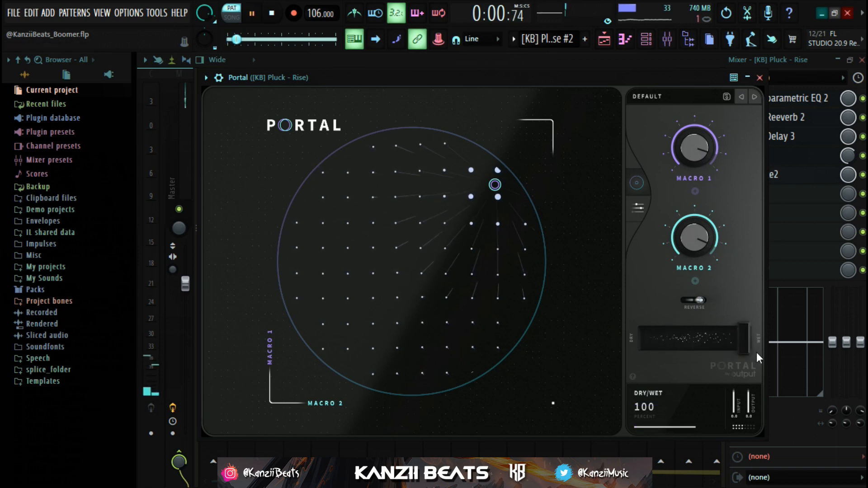
left_click_drag(750, 348, 677, 346)
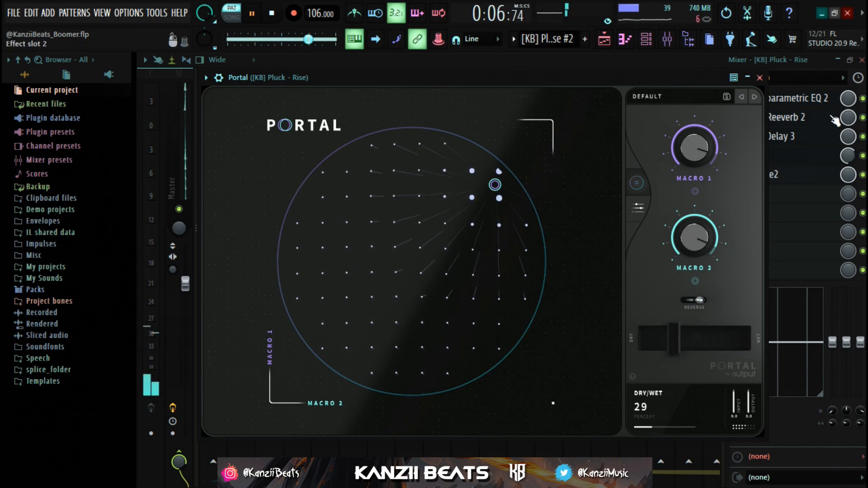
left_click(760, 78)
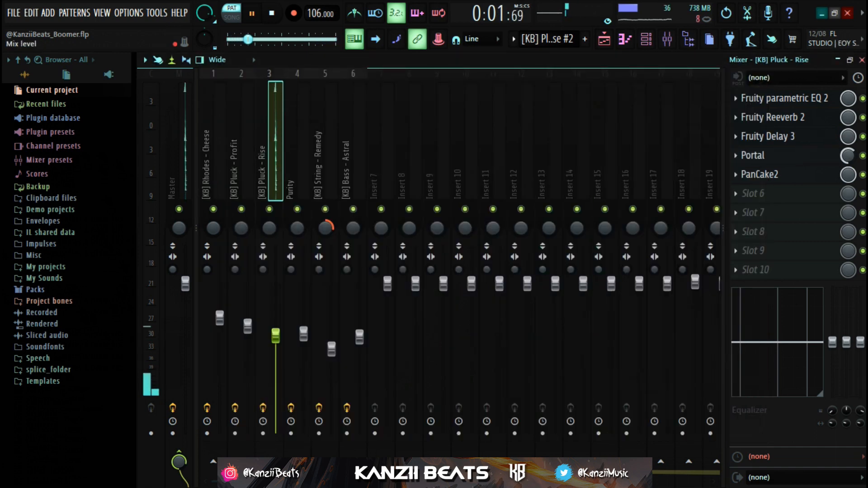
Adjust Portal's mix level on the Pluck - Rise track, stop playback, and open PanCake2.
left_click_drag(849, 158, 848, 162)
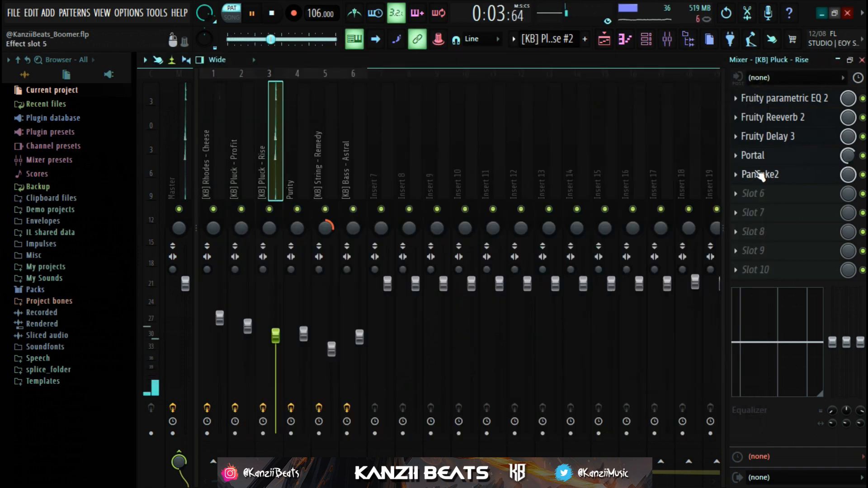
key("space")
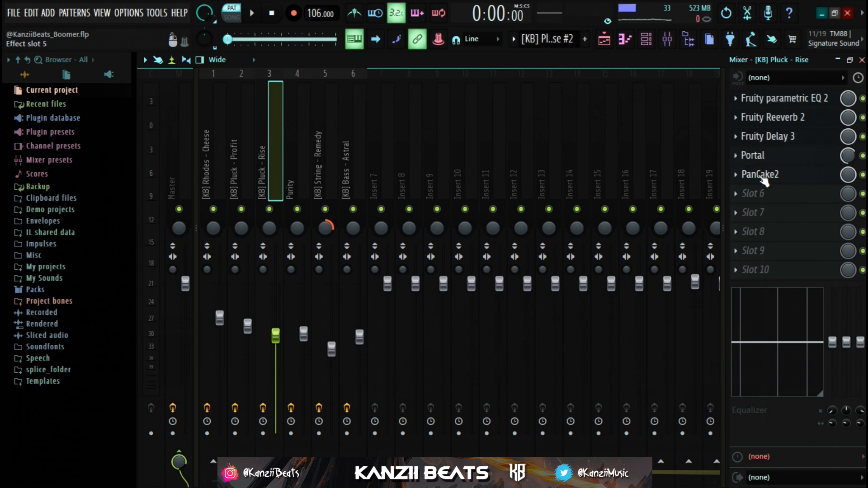
left_click(763, 176)
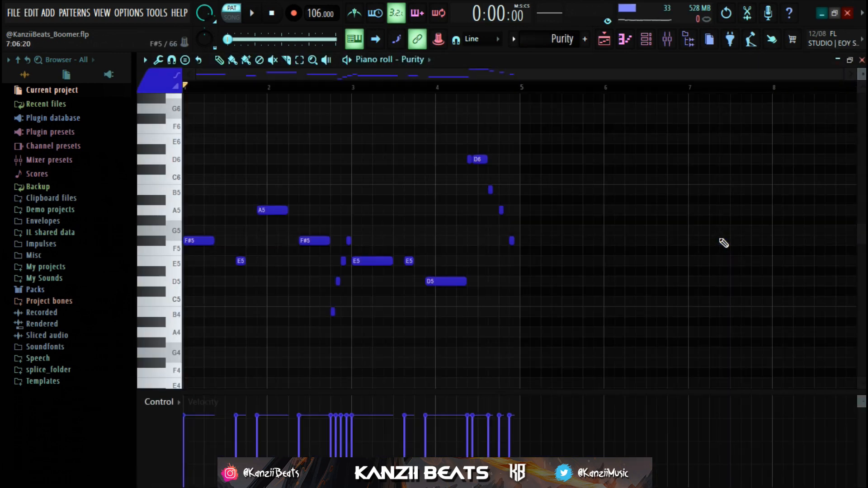
Play the Purity pattern's notes through in the piano roll and stop playback.
key("space")
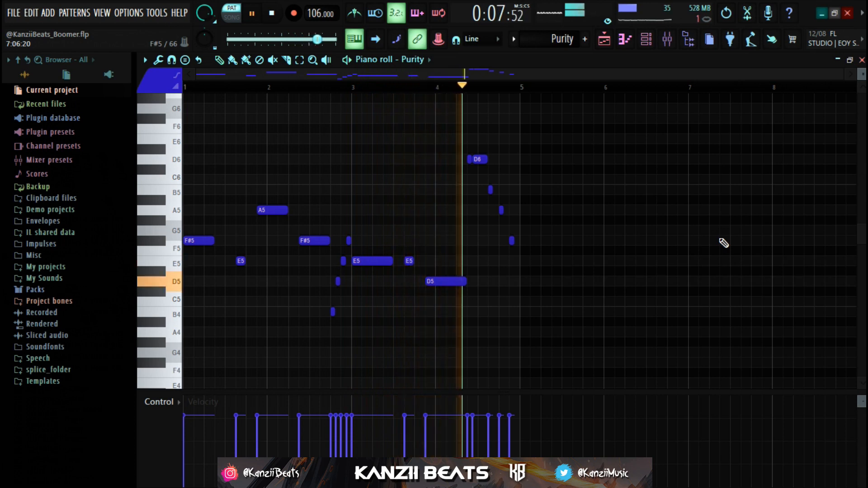
key("space")
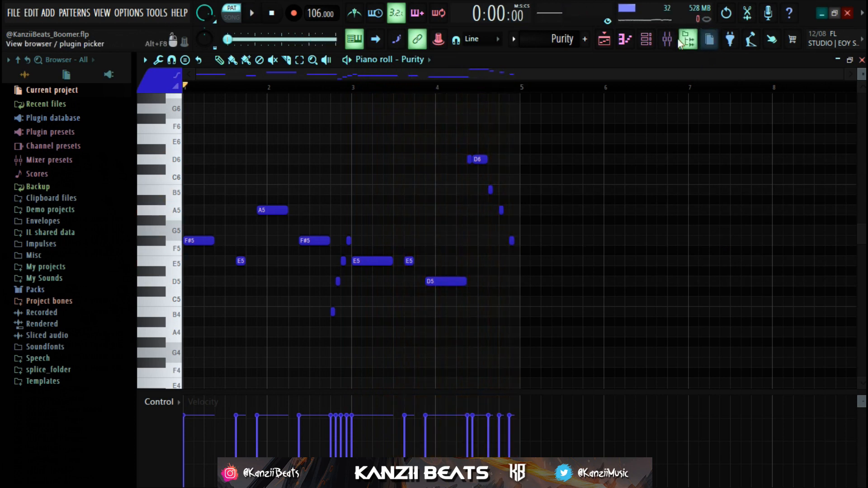
Open the mixer and inspect Fruity parametric EQ 2, Fruity Reeverb 2 and Fruity Delay 3 on the Purity track.
left_click(667, 40)
left_click(745, 97)
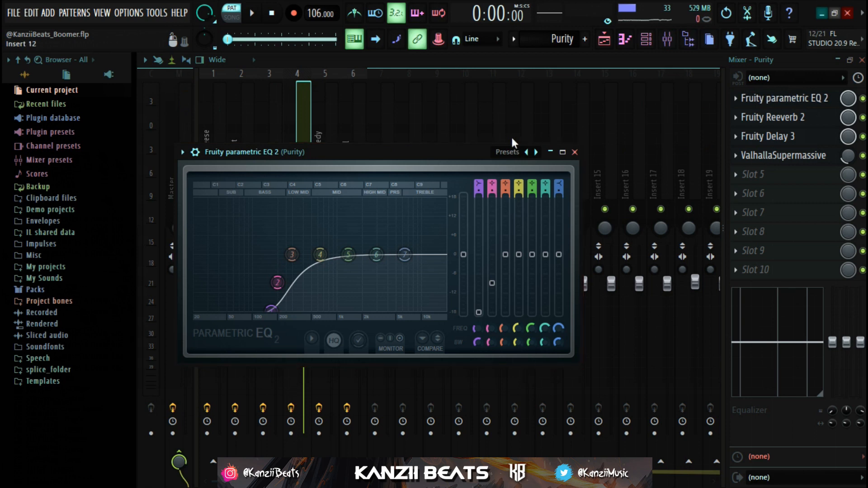
left_click_drag(511, 152, 527, 131)
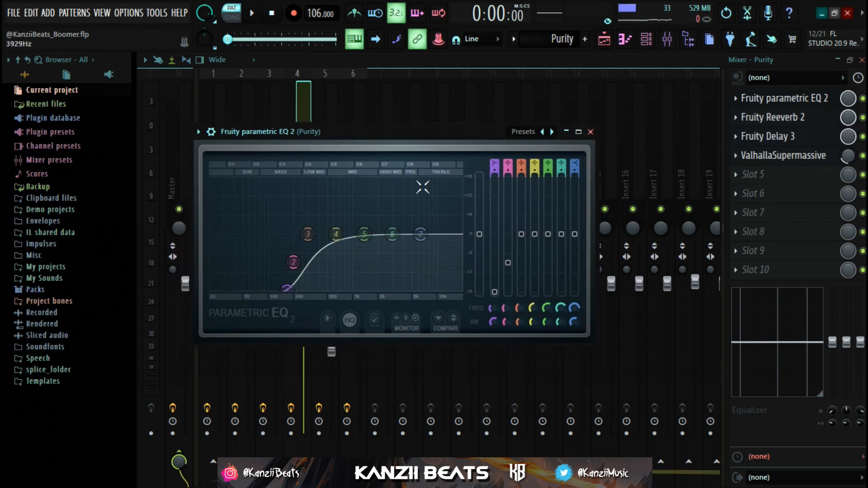
left_click(787, 118)
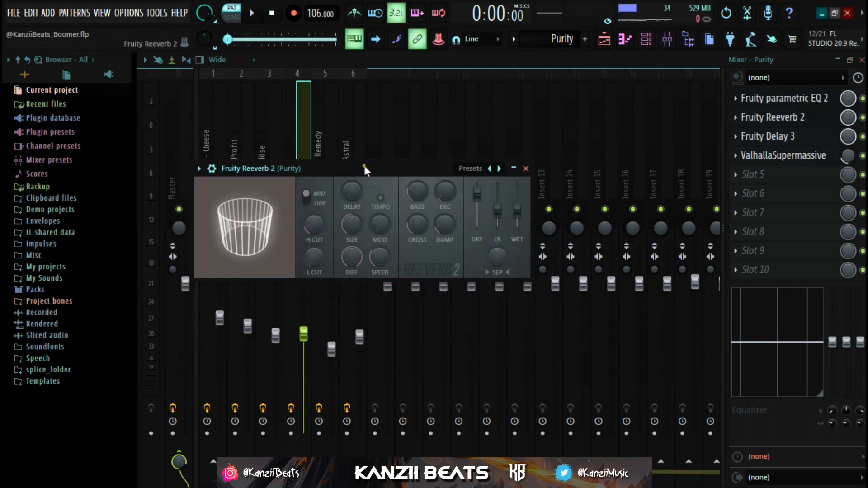
left_click_drag(364, 167, 368, 124)
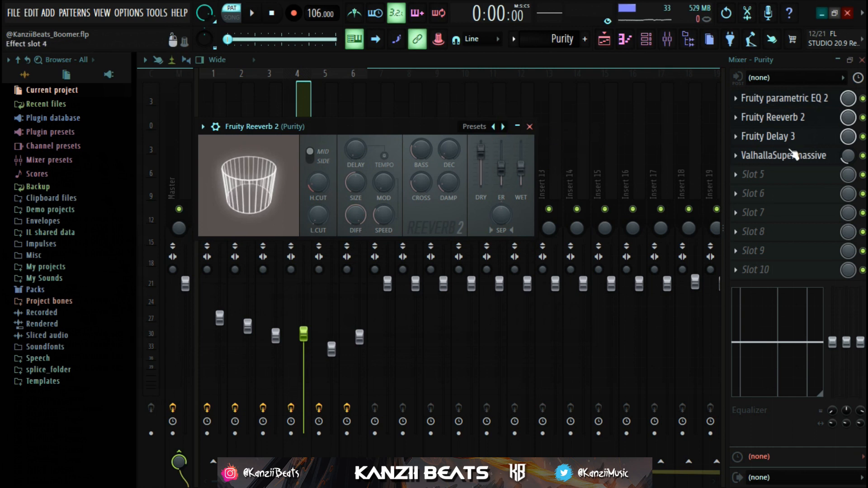
left_click(789, 137)
left_click_drag(460, 178, 469, 127)
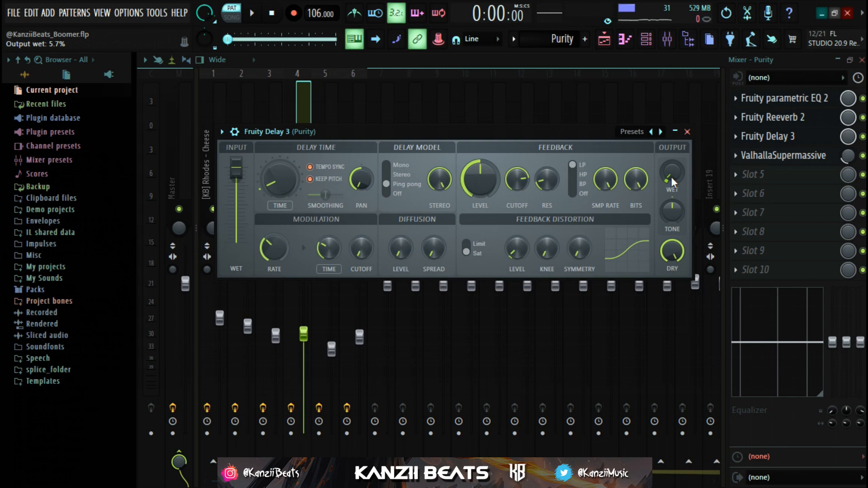
Inspect ValhallaSupermassive on the Purity track, browse its Echoes and Mod preset categories, and close the plugin.
left_click(784, 155)
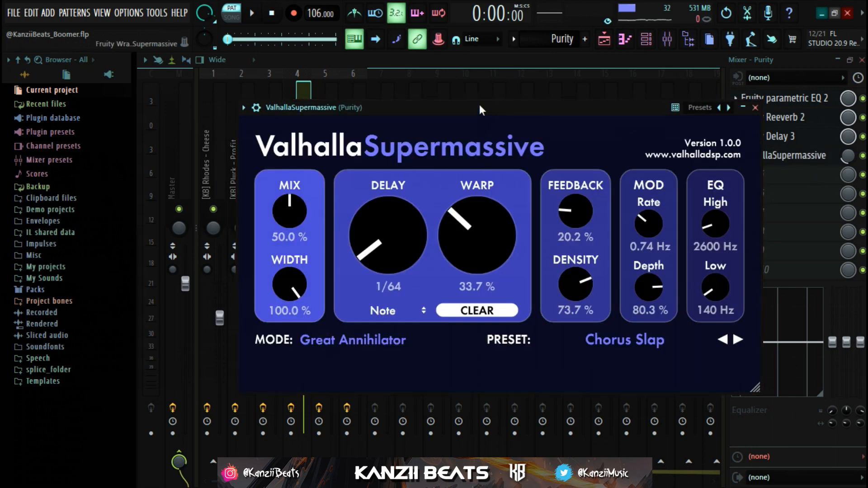
left_click_drag(480, 107, 450, 99)
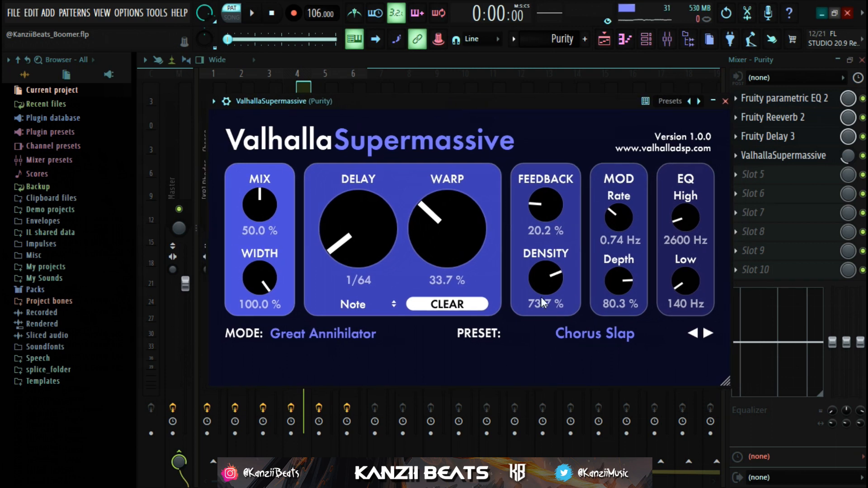
left_click(608, 338)
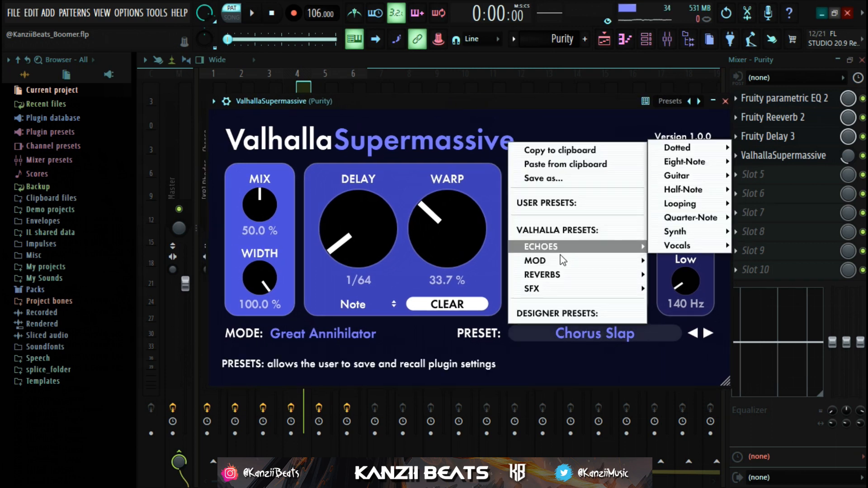
mouse_move(565, 262)
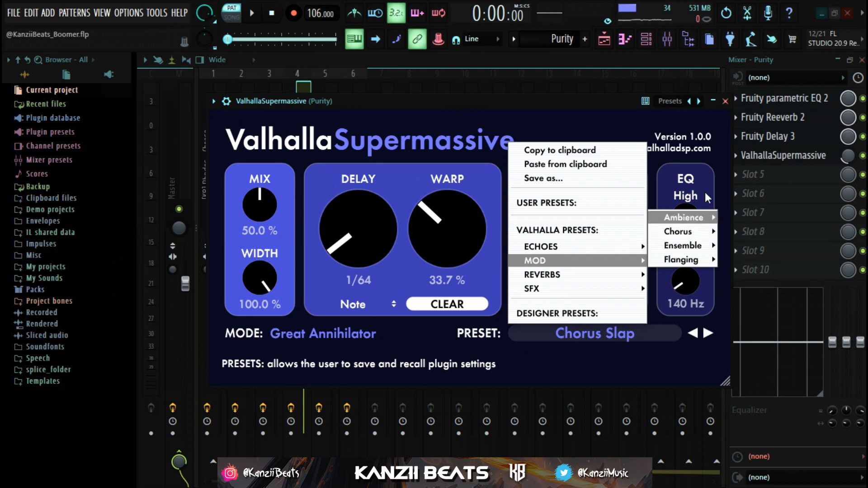
left_click(725, 100)
left_click(726, 101)
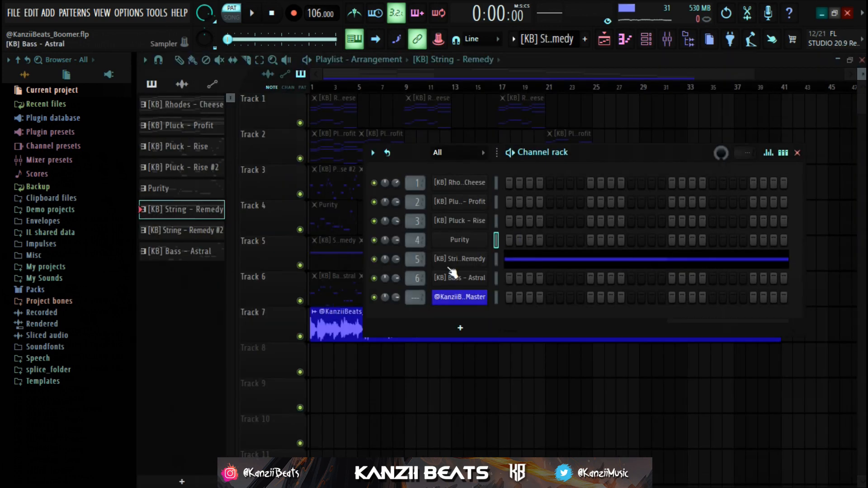
View the String - Remedy sampler settings, close them, and open the pattern's notes in the piano roll.
left_click(447, 262)
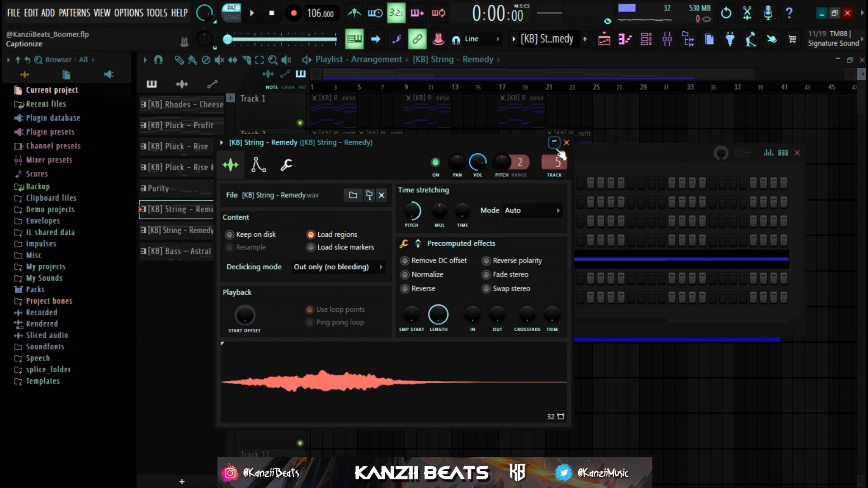
left_click(557, 146)
left_click(520, 269)
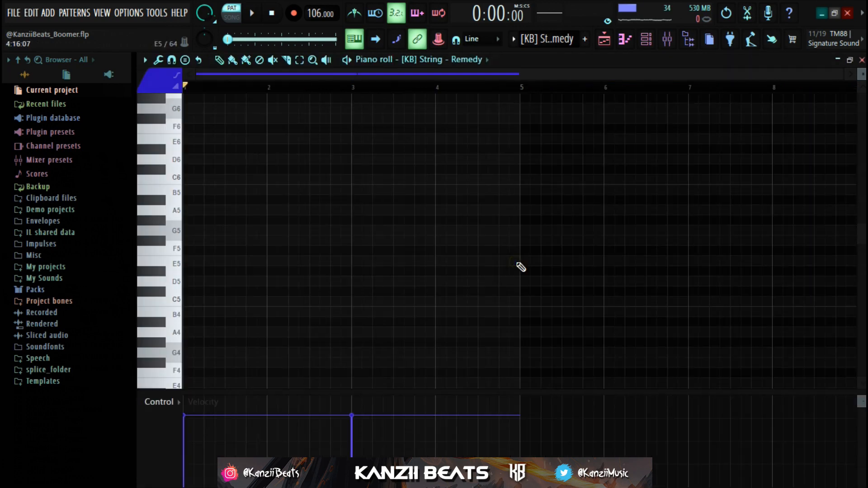
Look over the String - Remedy notes in the piano roll and check the pitch shift in its sampler settings.
scroll(520, 267, "down", 4)
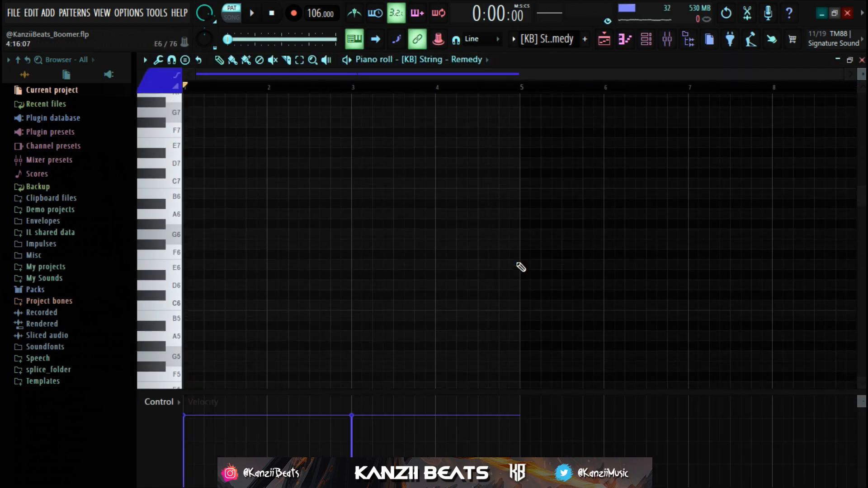
scroll(407, 296, "down", 4)
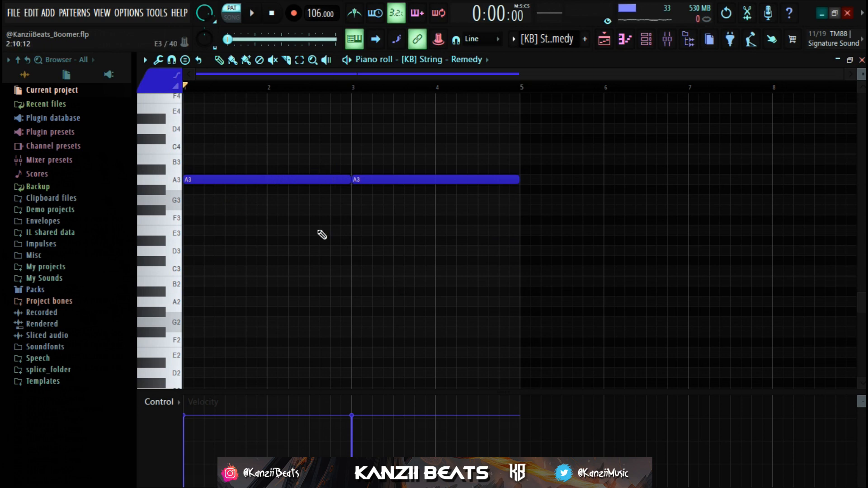
key("Escape")
left_click(469, 262)
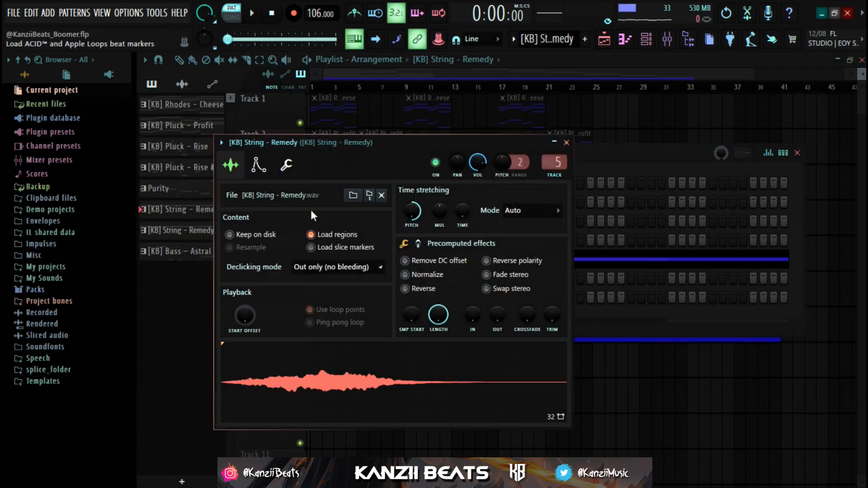
left_click_drag(412, 211, 412, 201)
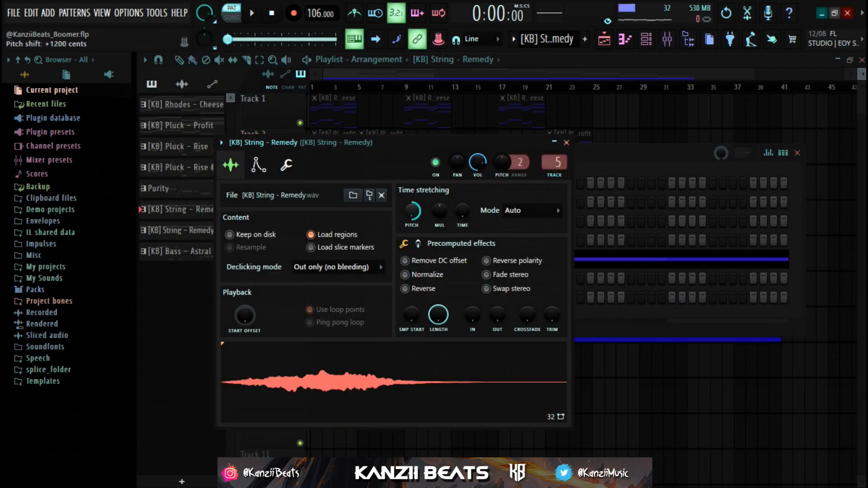
Reopen the String - Remedy notes in the piano roll, play them through, and stop playback.
key("Escape")
left_click(521, 259)
key("space")
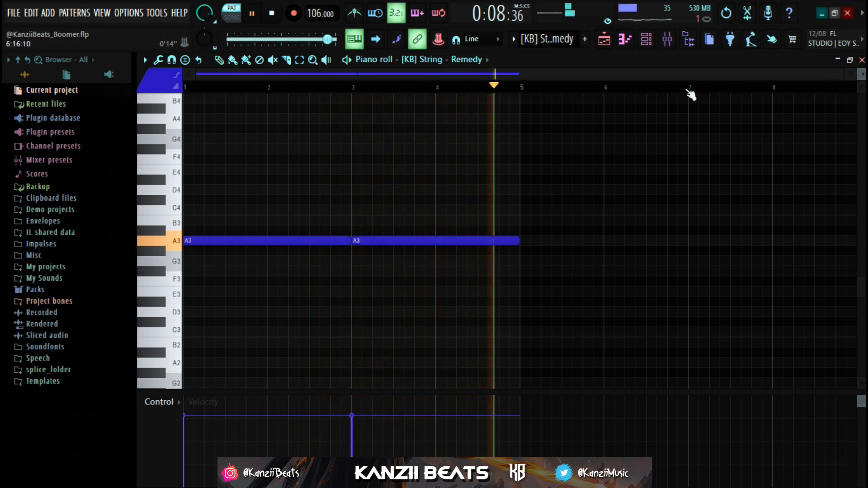
key("space")
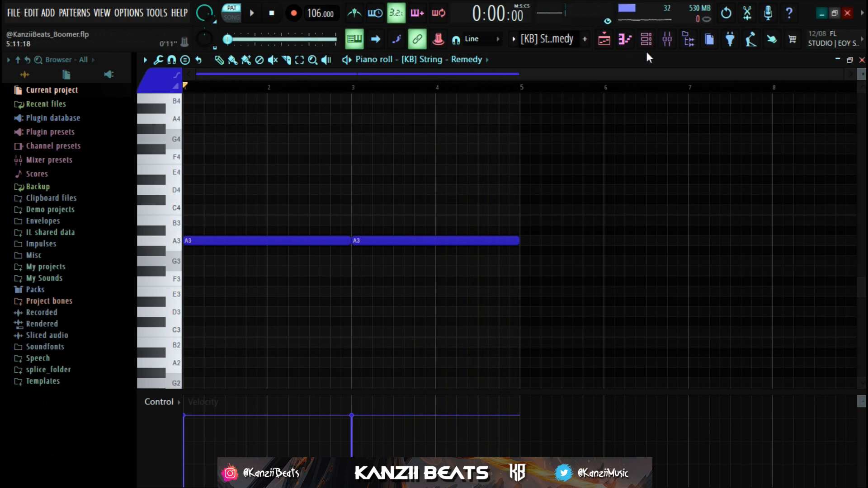
Open the mixer and inspect Fruity Reeverb 2 and its preset list on the String - Remedy track.
left_click(667, 39)
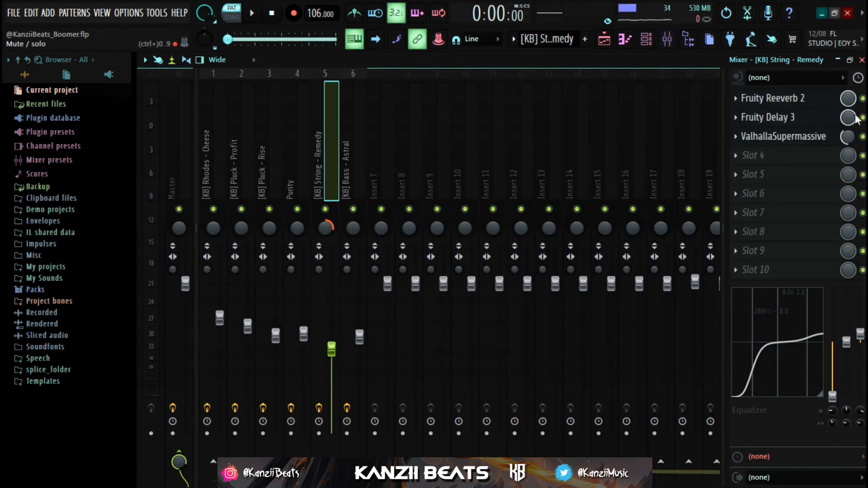
left_click(803, 98)
left_click_drag(406, 187, 411, 142)
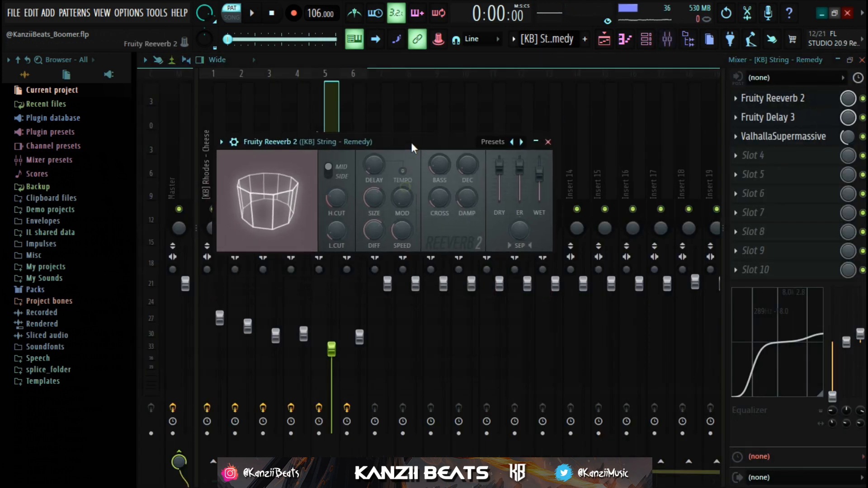
right_click(511, 142)
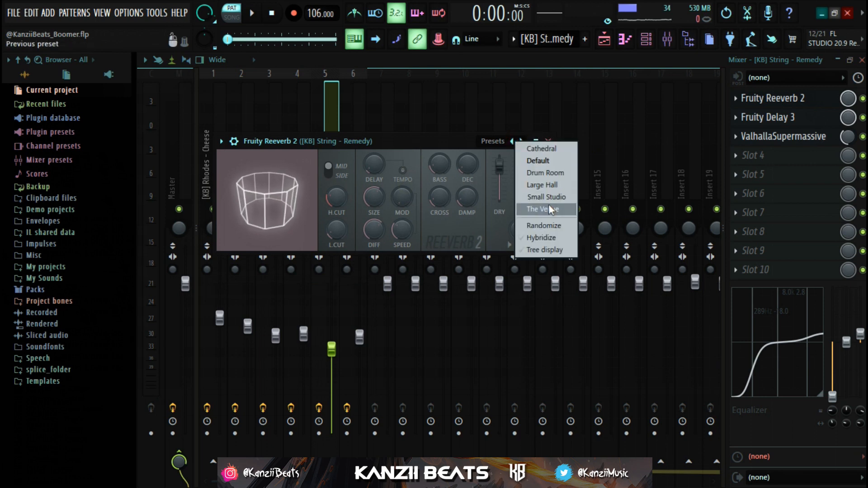
left_click(773, 117)
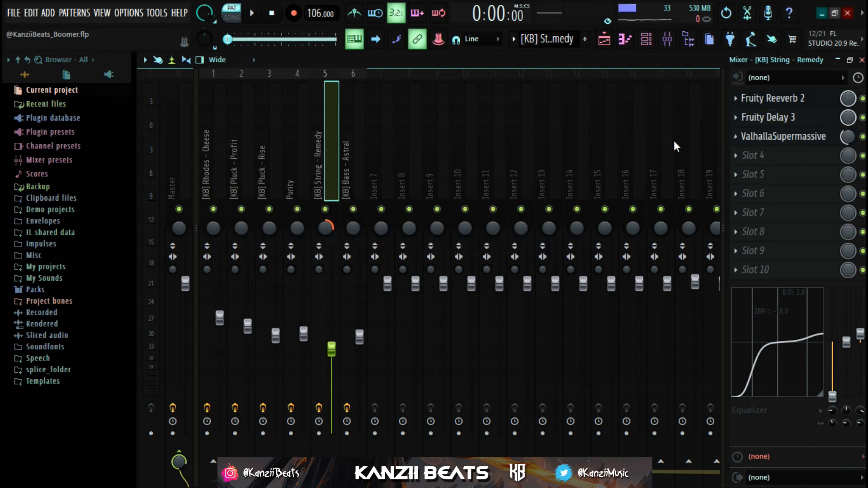
Inspect Fruity Delay 3 and ValhallaSupermassive on the String - Remedy track, including the ValhallaSupermassive slot's mix level.
left_click(800, 115)
left_click_drag(553, 216, 531, 161)
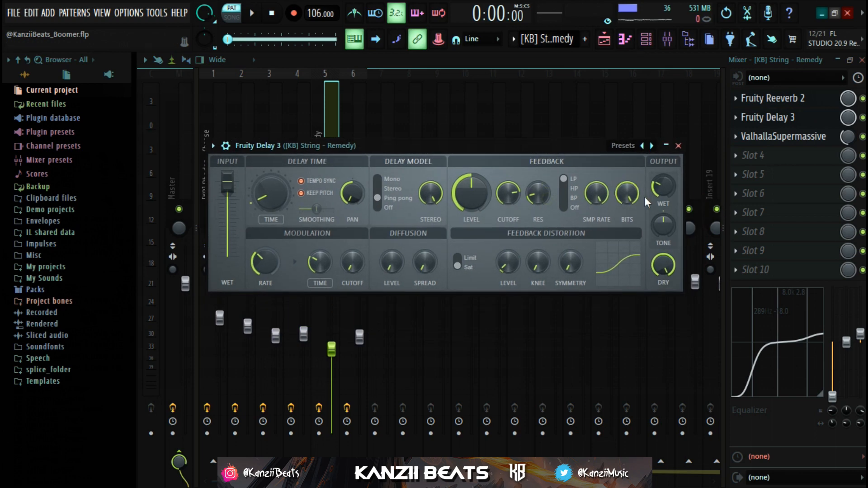
left_click(802, 137)
left_click_drag(514, 115, 504, 94)
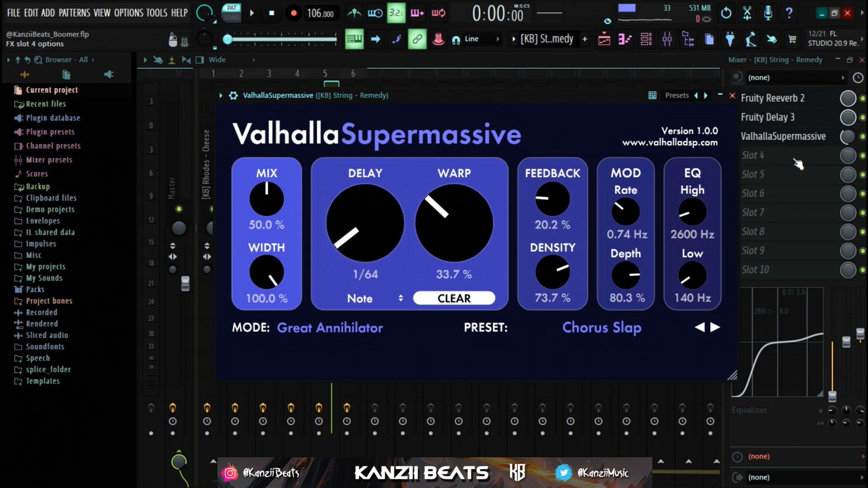
left_click(823, 137)
left_click(853, 136)
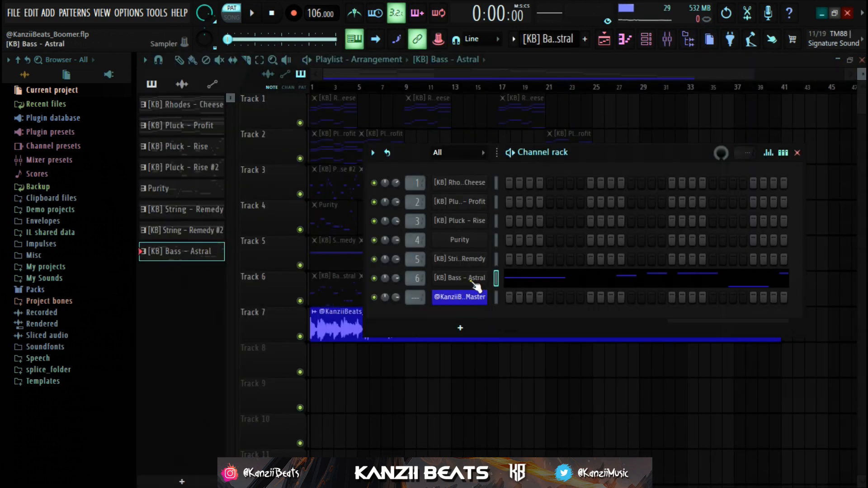
Audition the Bass - Astral sample in its sampler and play the pattern's notes in the piano roll.
left_click(474, 281)
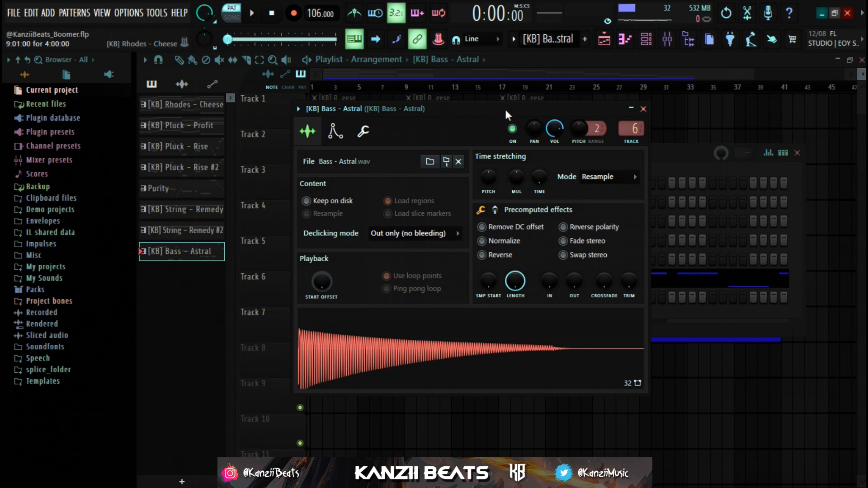
left_click(451, 343)
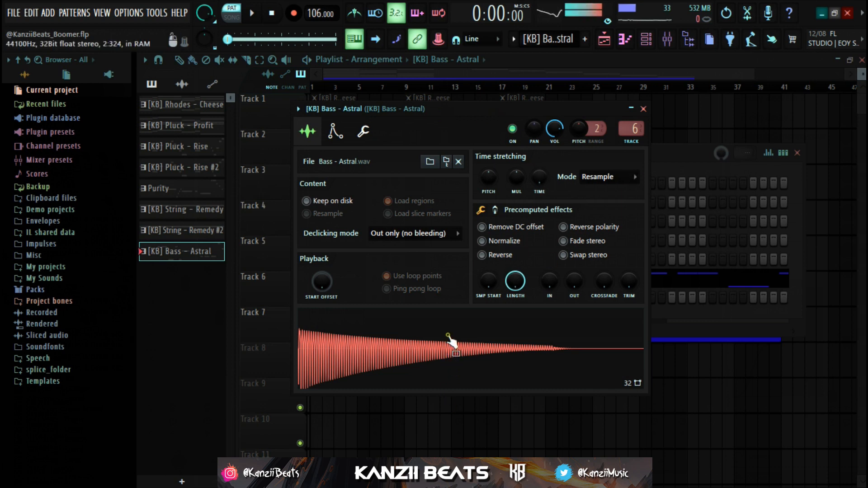
left_click(689, 286)
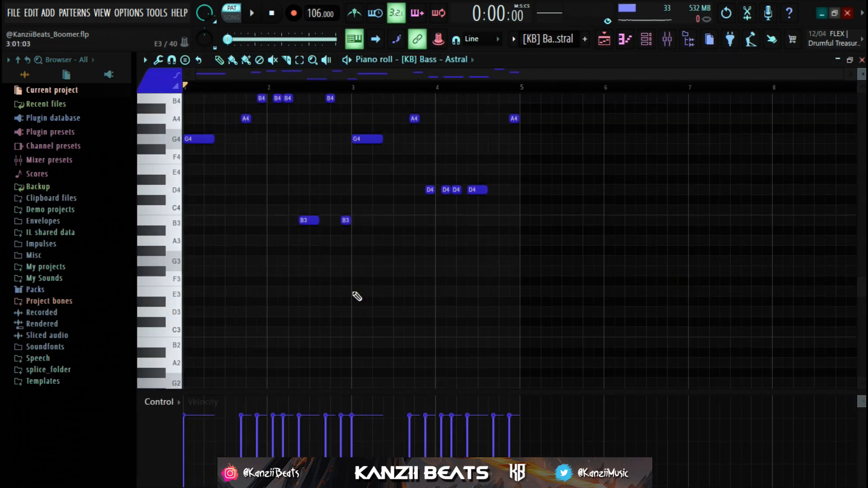
key("space")
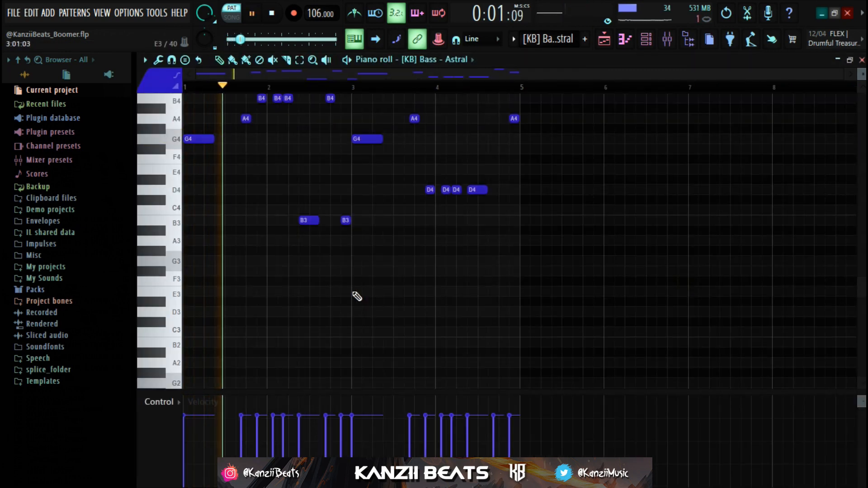
scroll(357, 296, "up", 2)
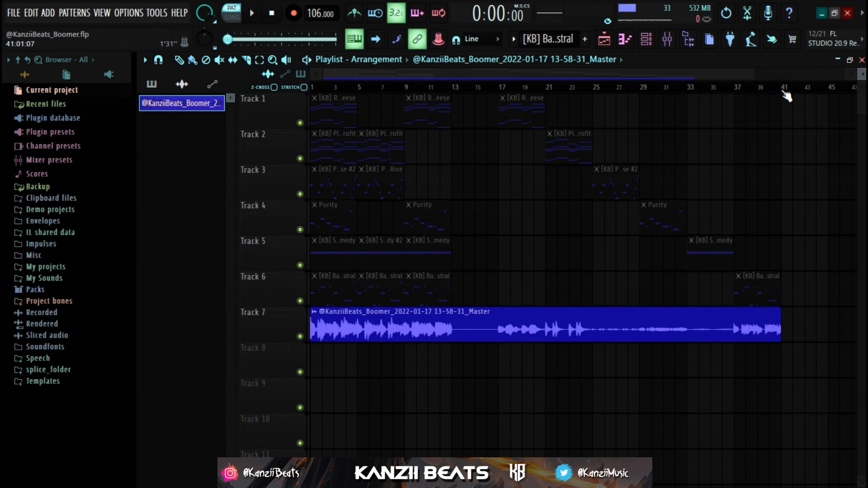
View the sampler settings of Track 7's master audio clip, then time-select bars 1 through 40 and delete the clip.
double_click(477, 328)
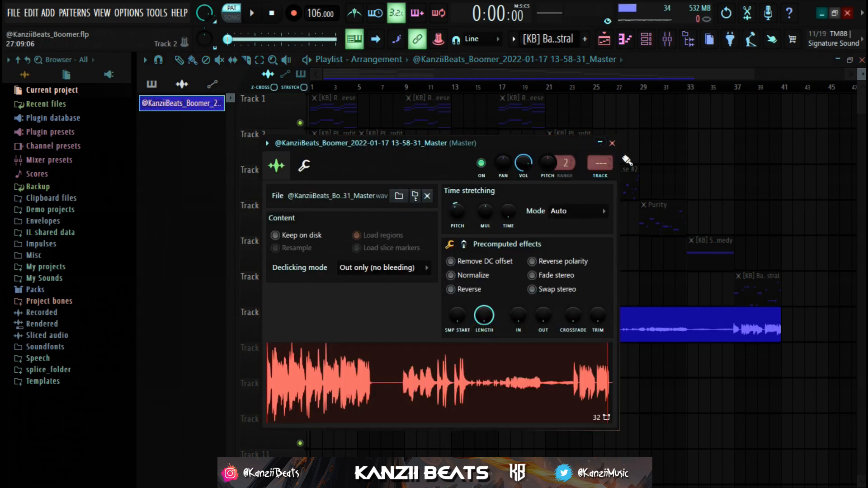
left_click(613, 143)
left_click_drag(785, 90, 281, 122)
right_click(407, 324)
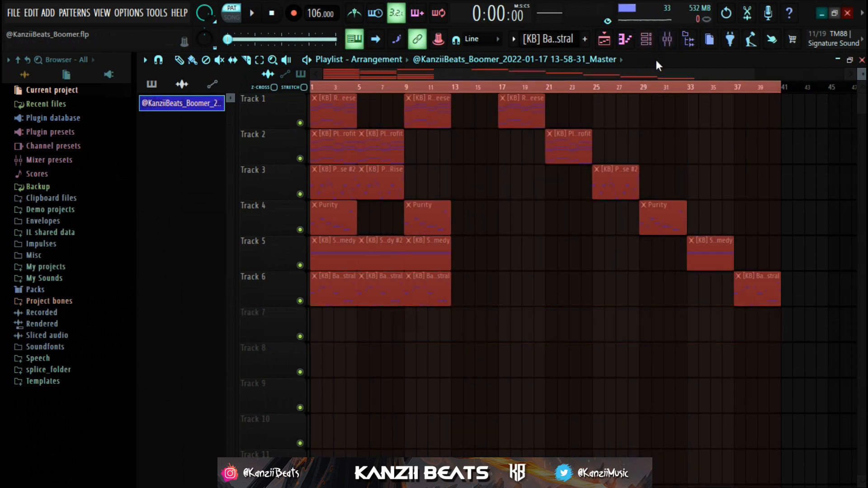
Arm the Master mixer track and open its render settings, then cancel the render, disarm the track and return to the playlist.
left_click(667, 39)
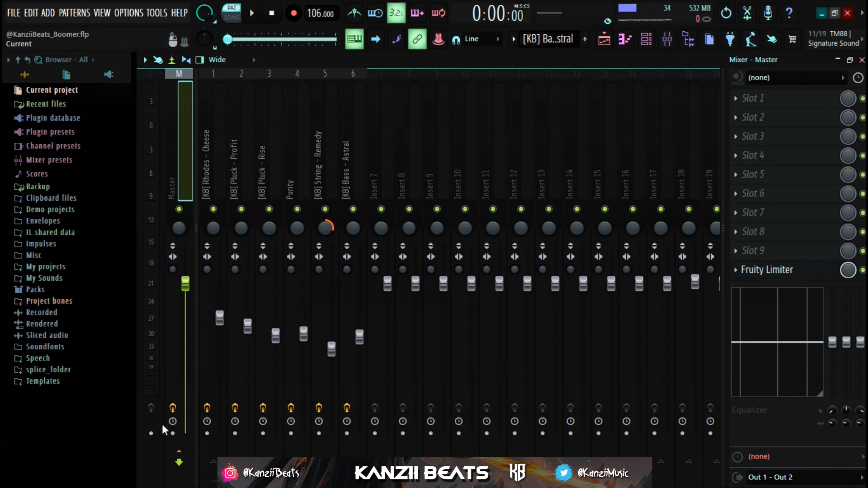
left_click(173, 434)
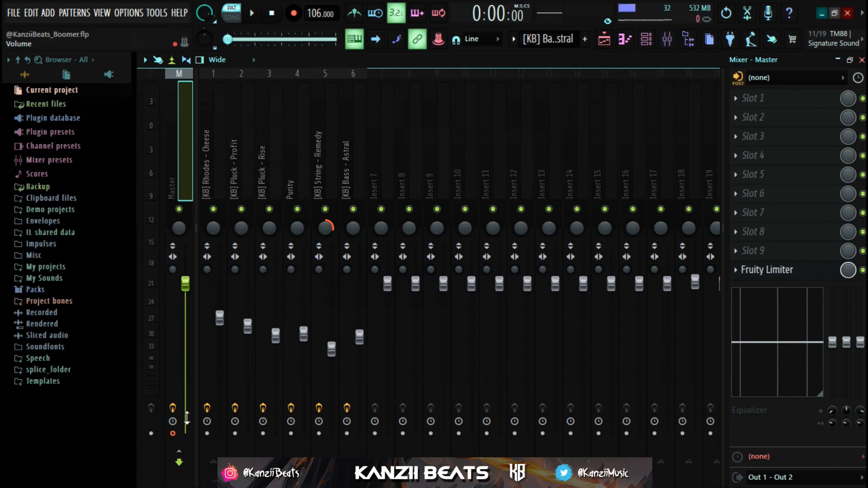
key("ctrl+r")
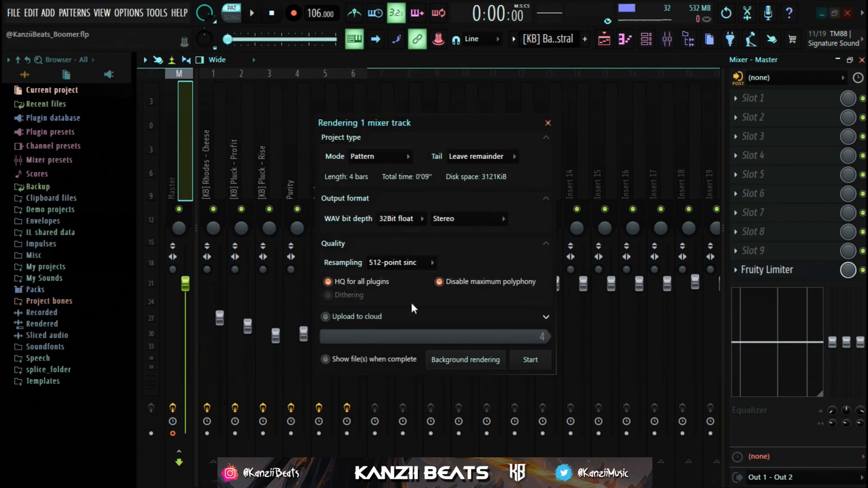
left_click(547, 123)
left_click(173, 433)
key("F5")
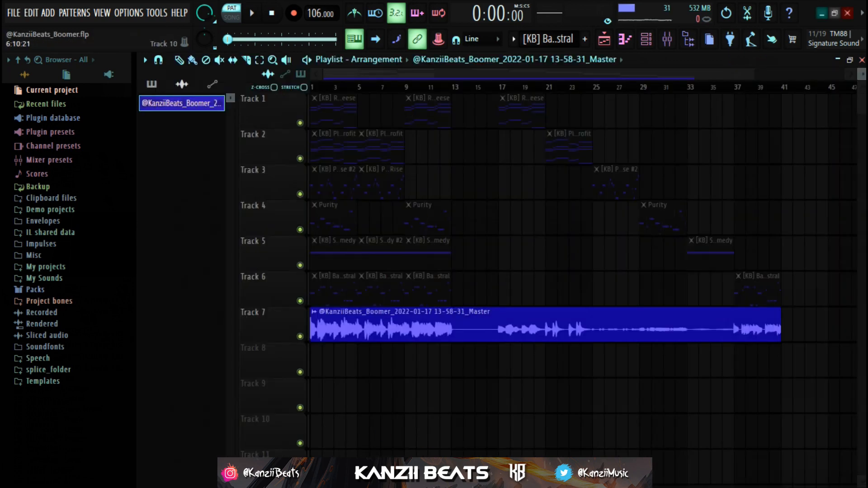
Check the pitch shift of Track 7's master audio clip in its sampler settings and close them.
double_click(424, 331)
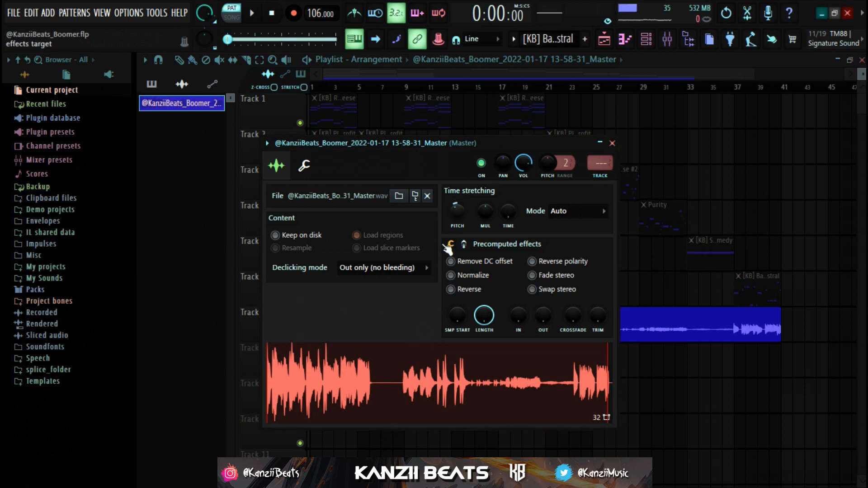
left_click_drag(460, 208, 459, 217)
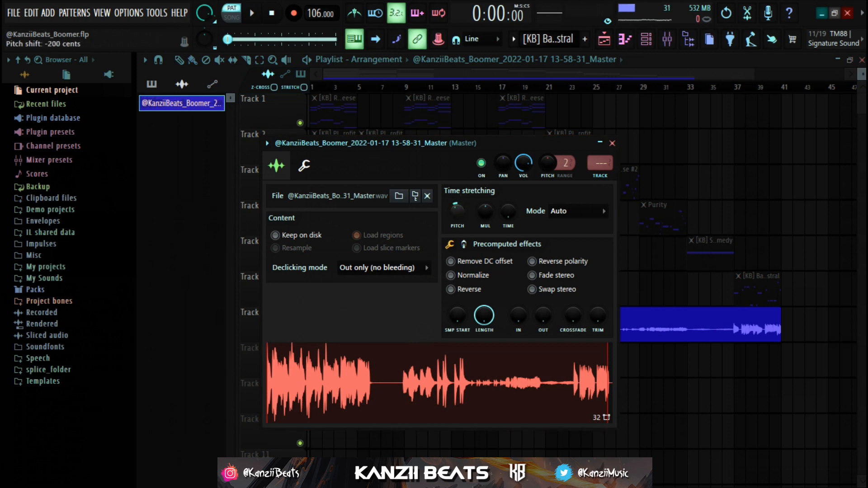
left_click(612, 143)
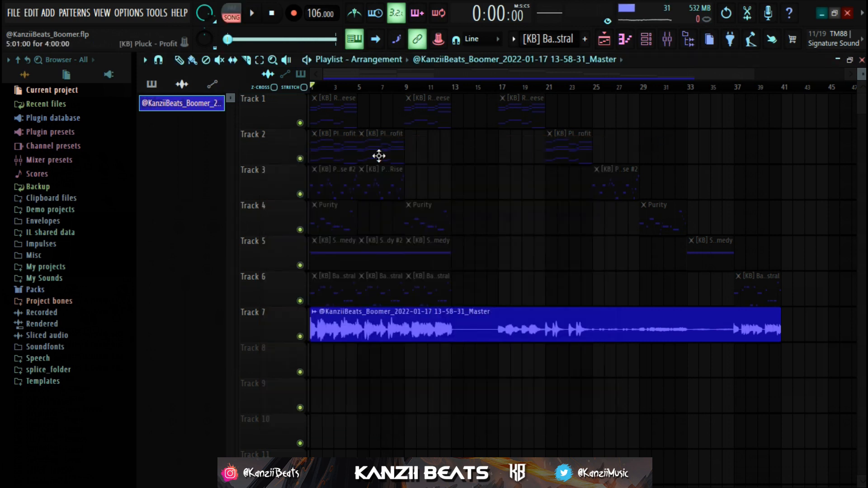